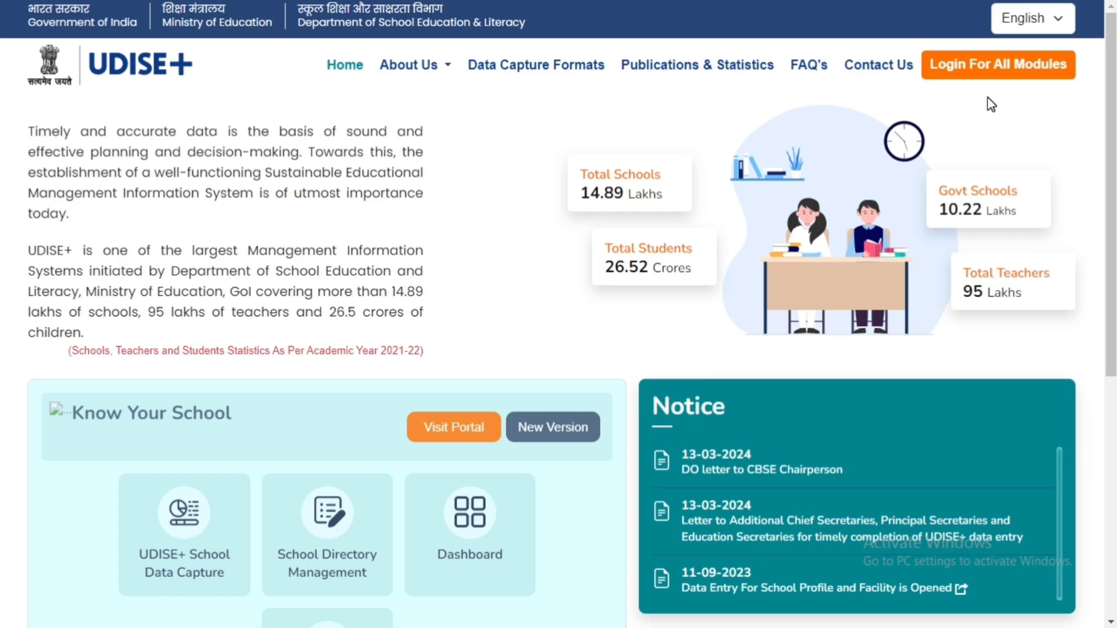
Open the Students Module login page for the state of Assam from the all-modules login page.
left_click(947, 88)
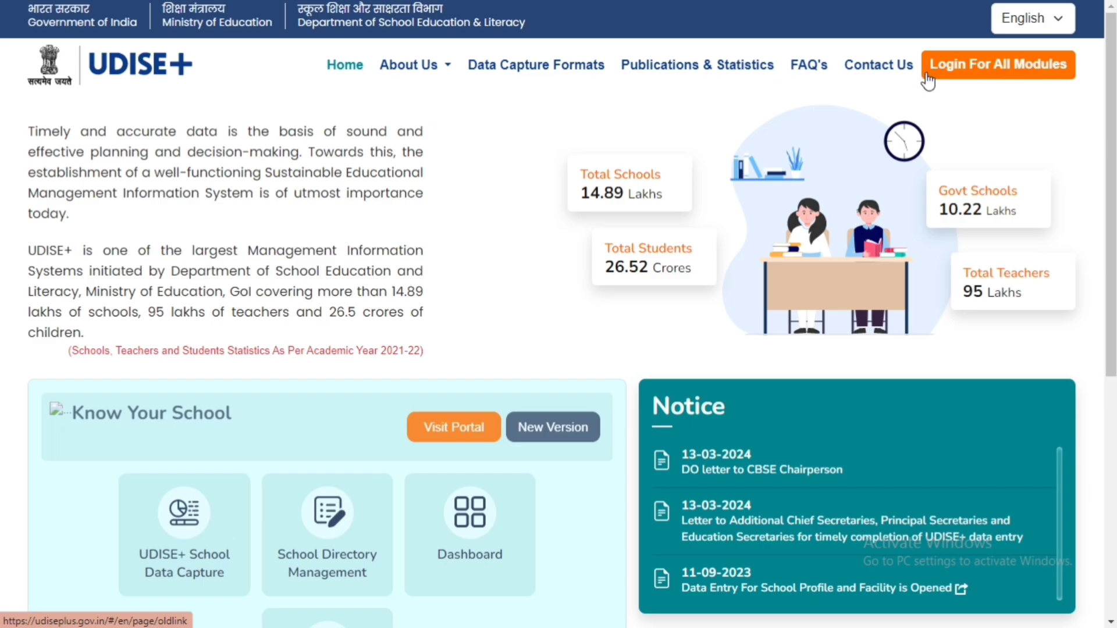
left_click(1049, 68)
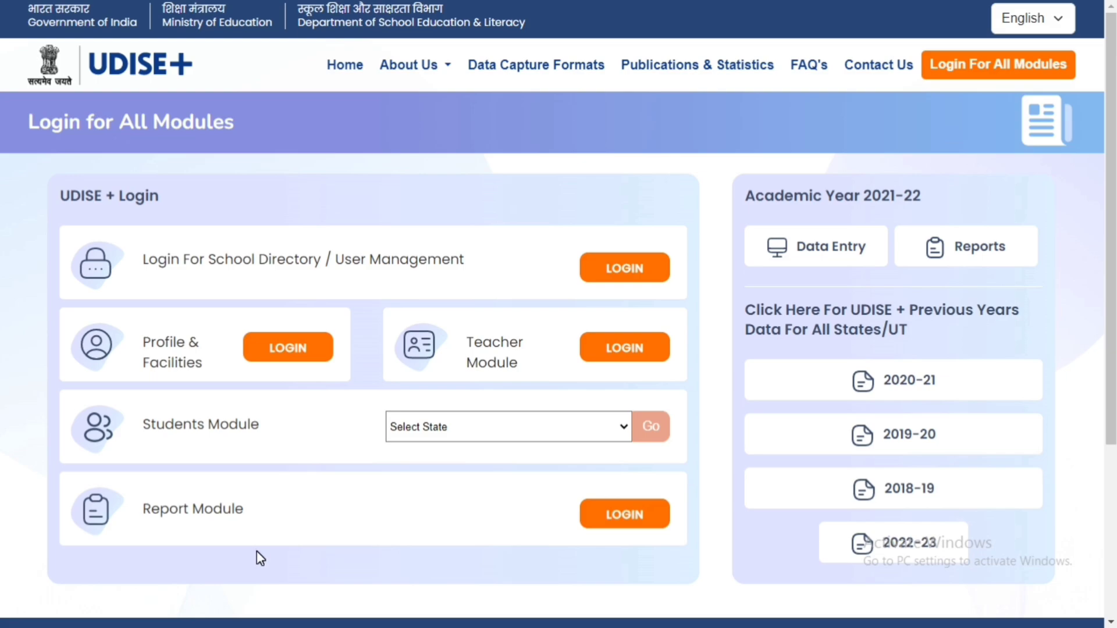
left_click(142, 428)
left_click_drag(227, 431, 266, 431)
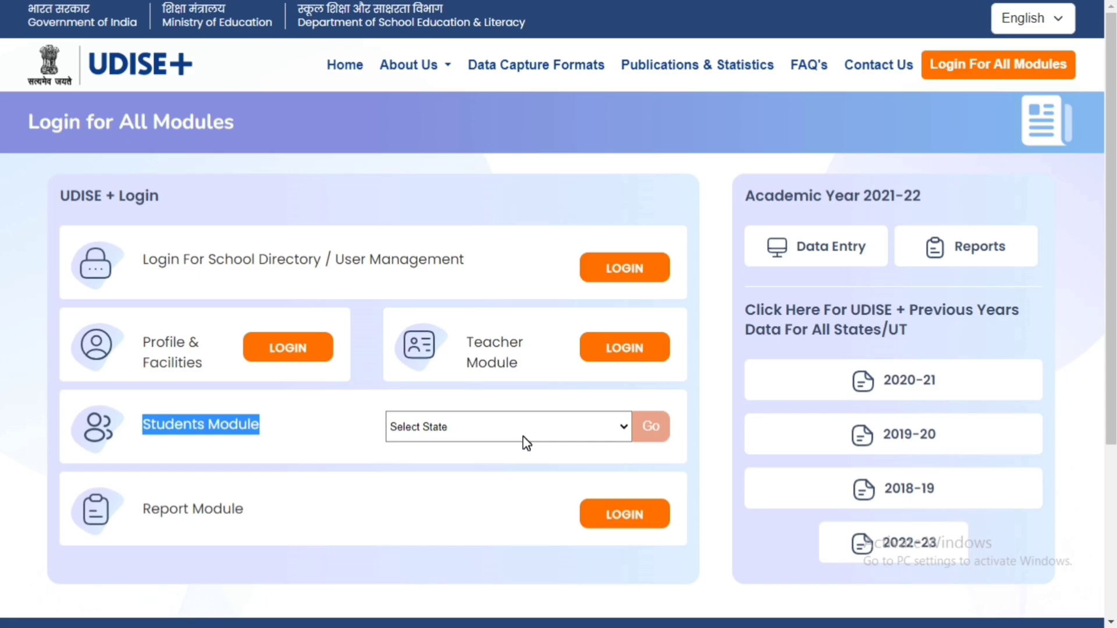
left_click(490, 431)
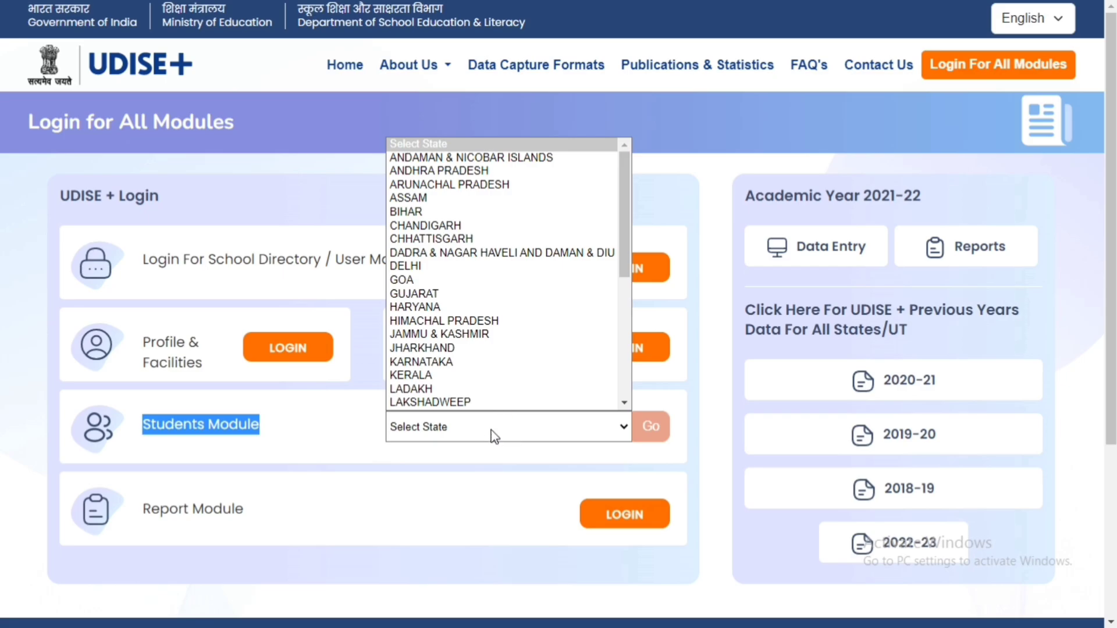
left_click(487, 199)
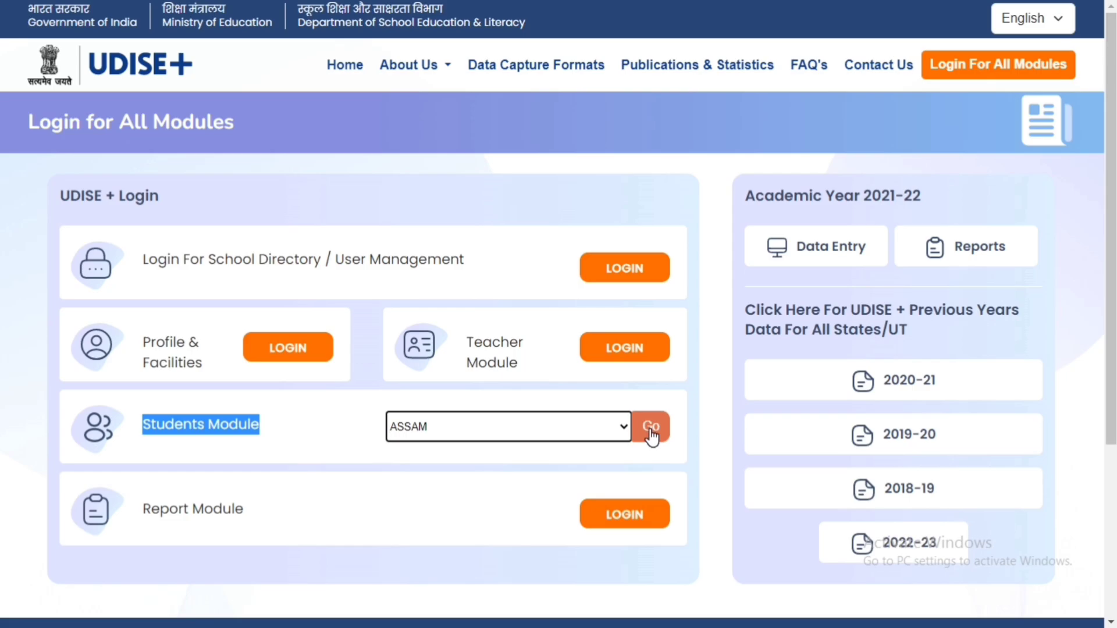
left_click(651, 433)
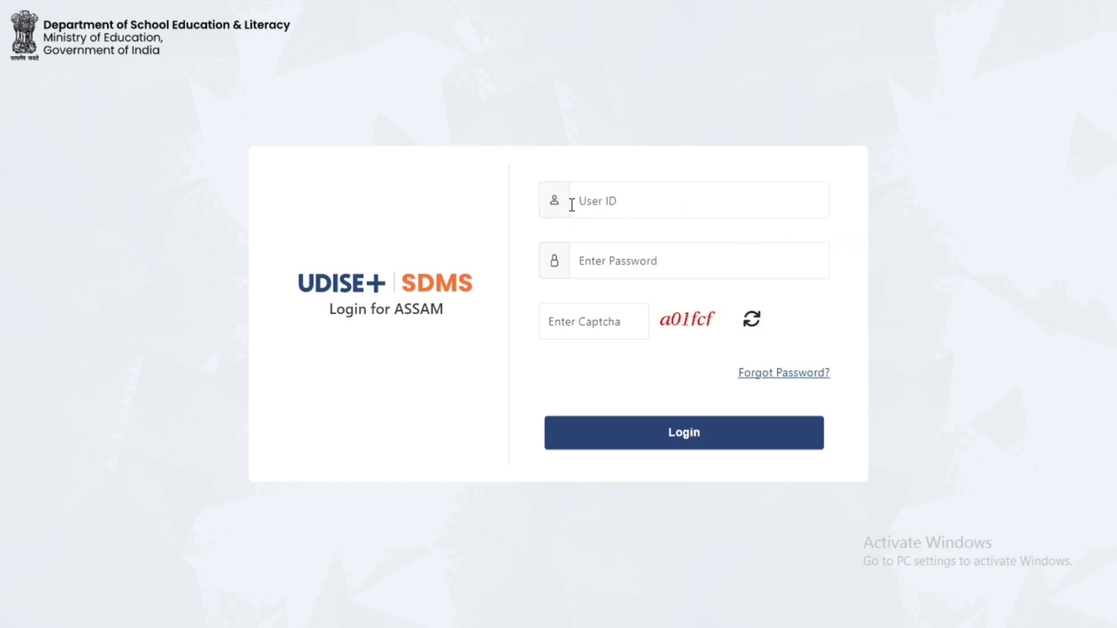
Log in with the user ID, account password and captcha, and open the current academic year 2024-25.
left_click(524, 200)
left_click(527, 263)
left_click(529, 326)
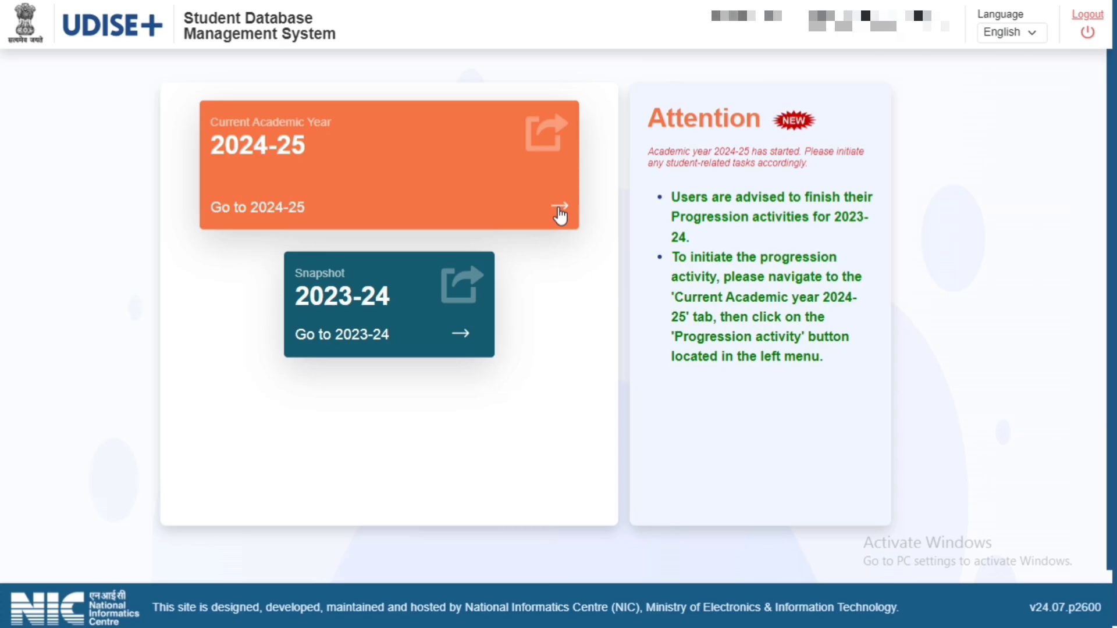
left_click(560, 214)
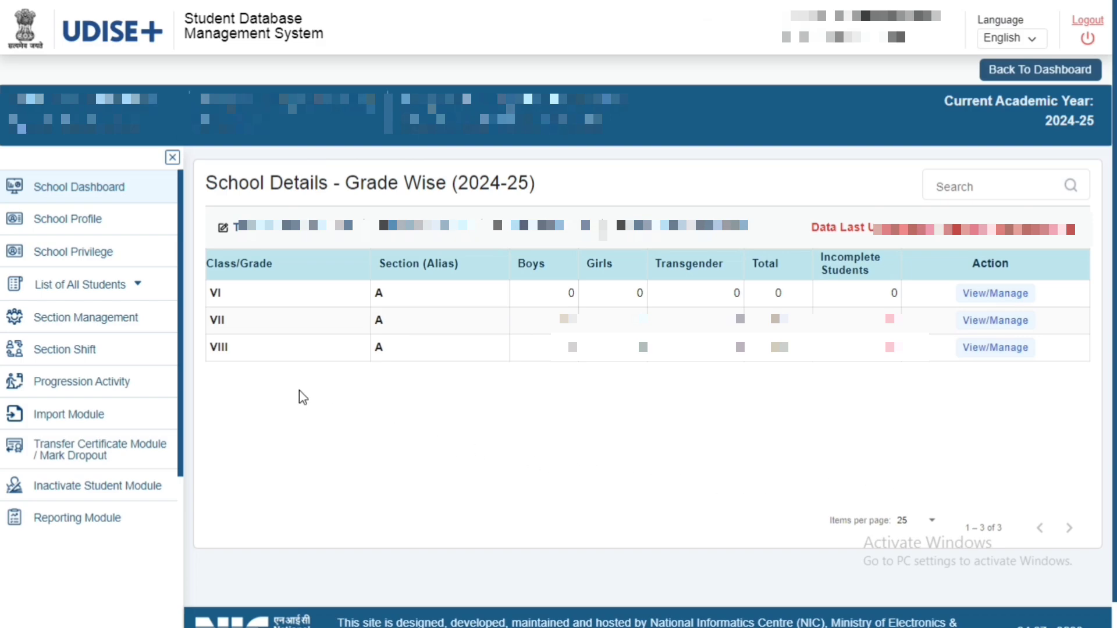
Review the school's grade-wise details for 2024-25, including the class VI boys, girls, transgender and total student counts.
left_click_drag(207, 185, 528, 185)
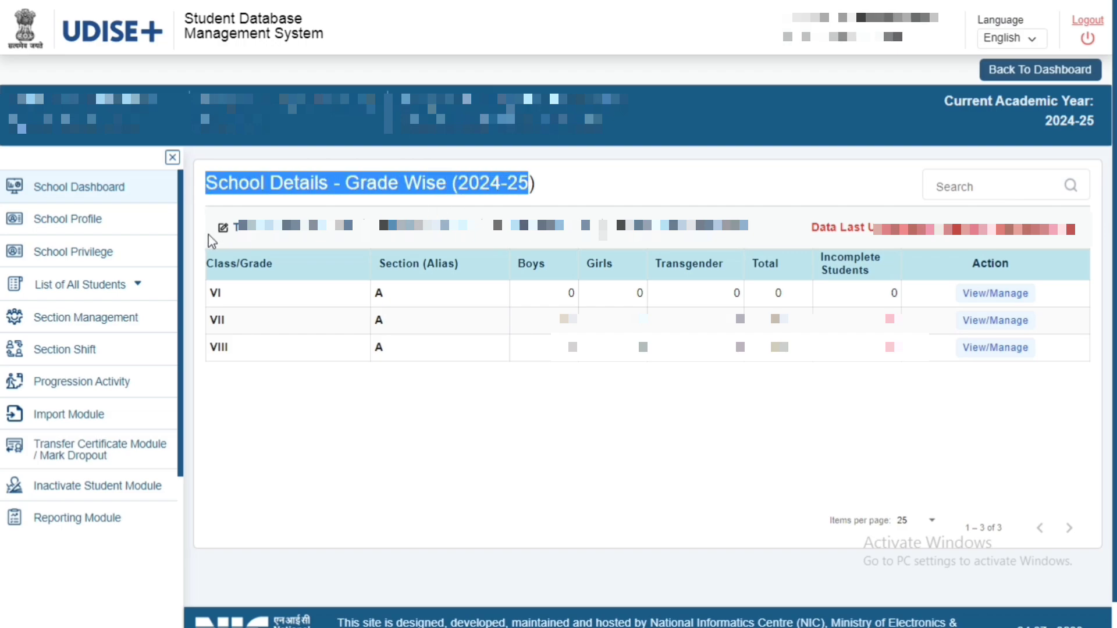
left_click(211, 230)
left_click_drag(210, 229, 764, 235)
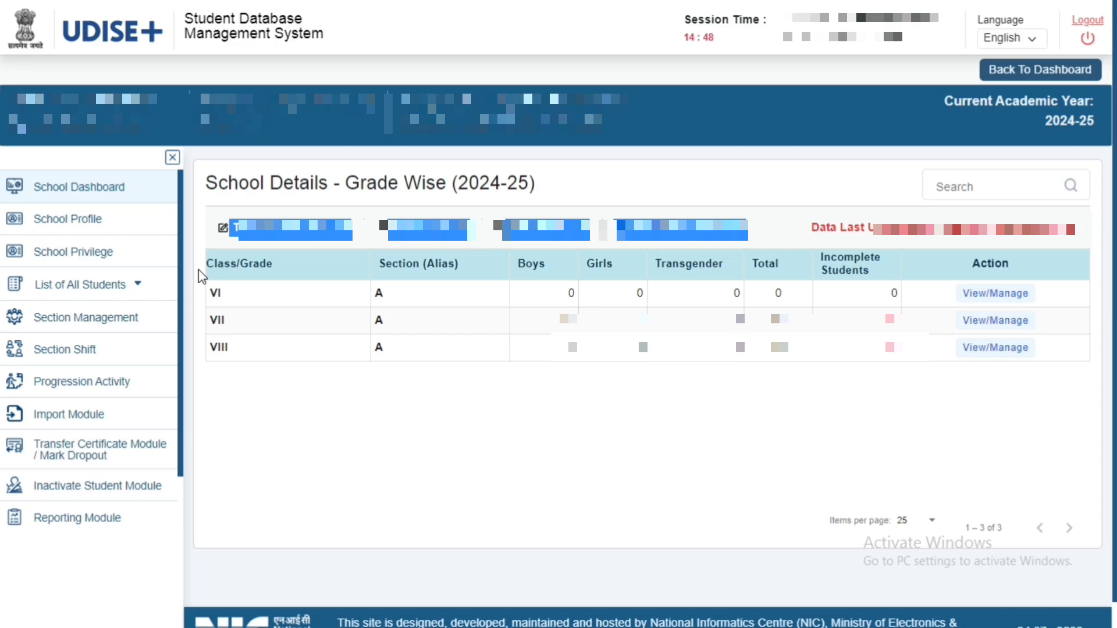
double_click(216, 293)
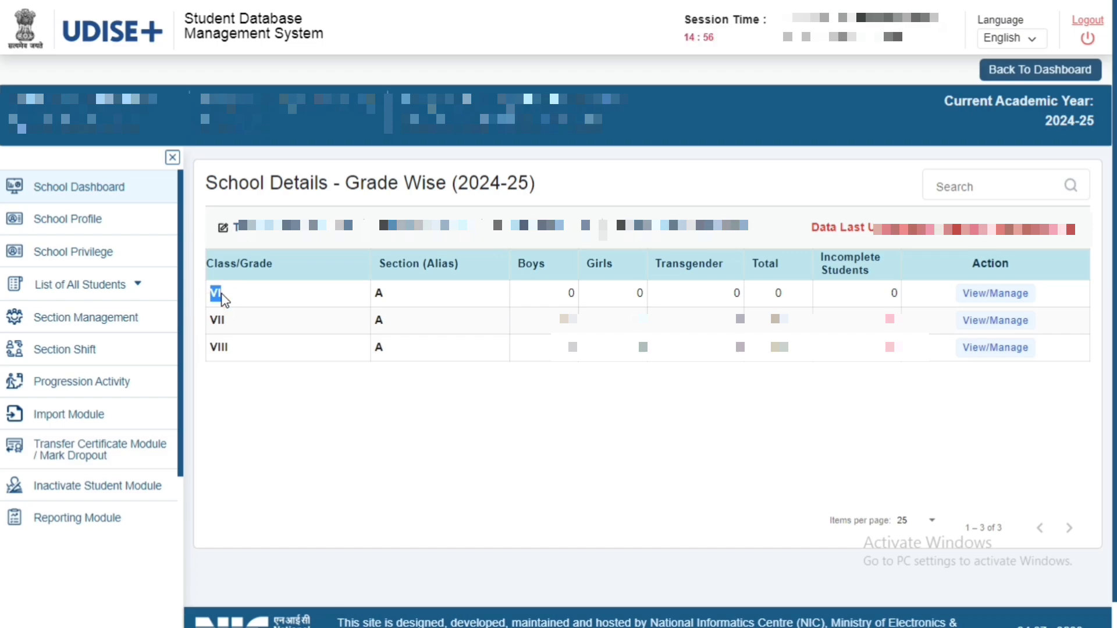
double_click(567, 293)
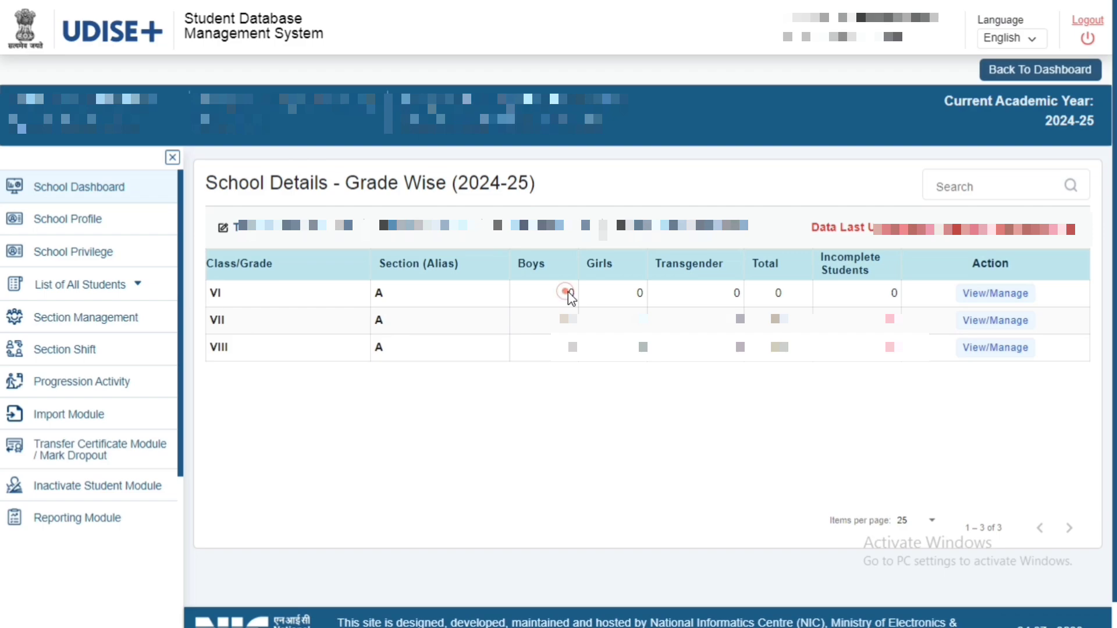
left_click_drag(610, 294, 781, 294)
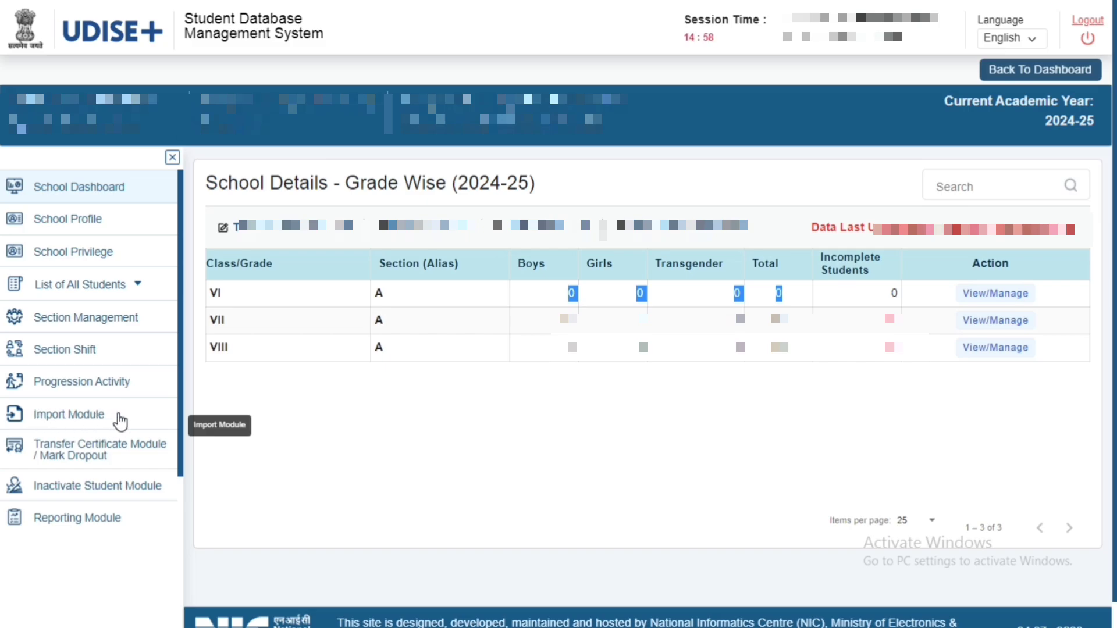
Open the Import Within State form of the Import Module.
left_click(121, 420)
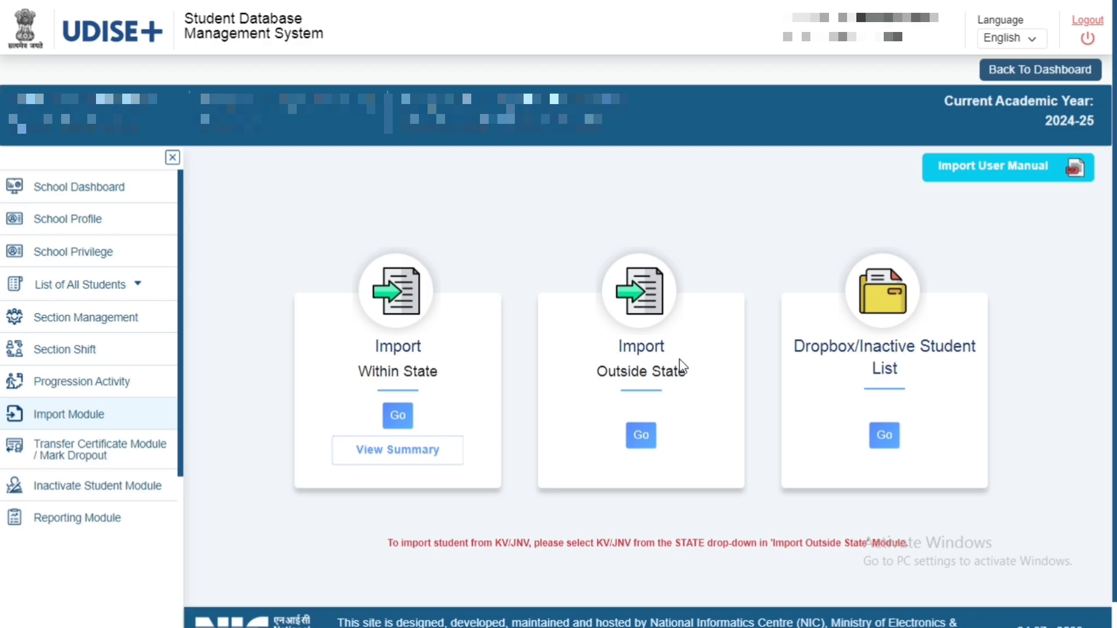
left_click_drag(375, 348, 435, 375)
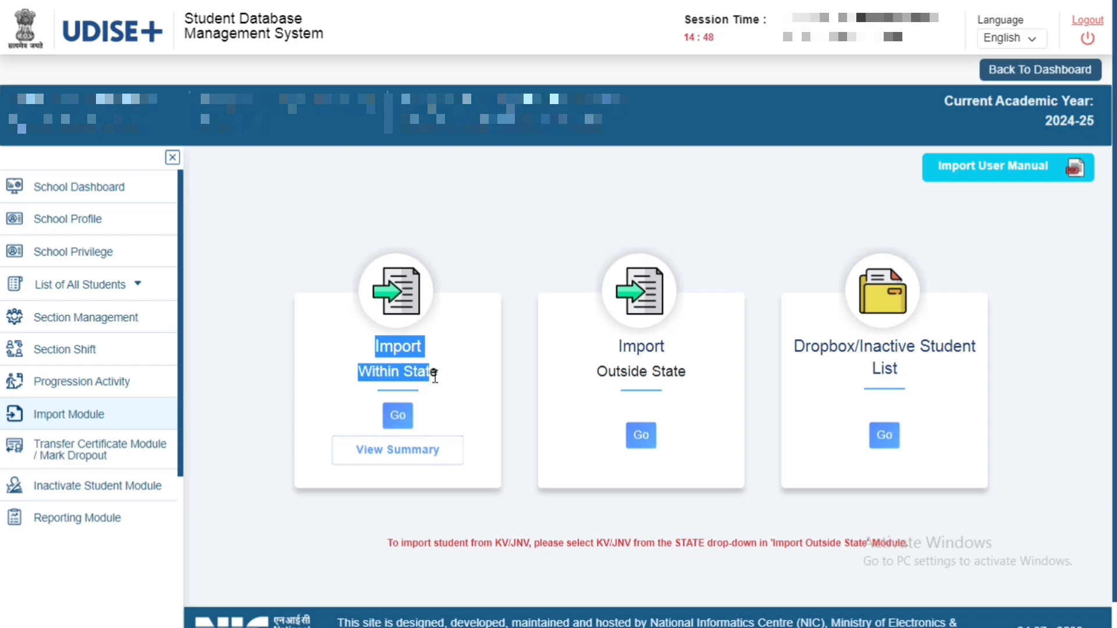
left_click(399, 425)
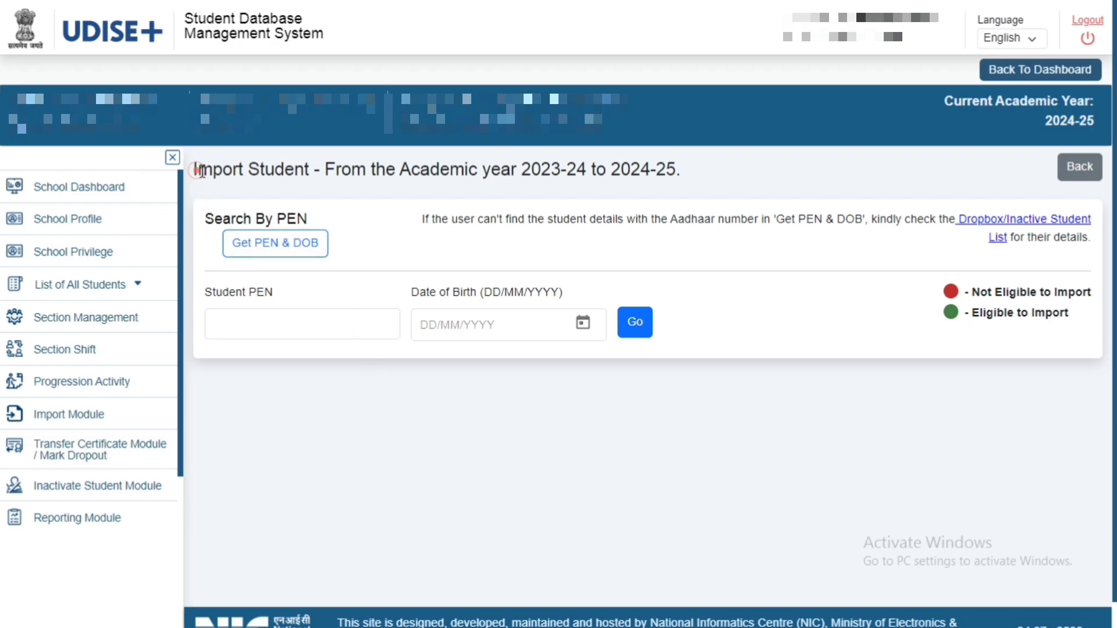
Look up the student to import by entering the Student PEN and date of birth.
left_click_drag(198, 169, 672, 177)
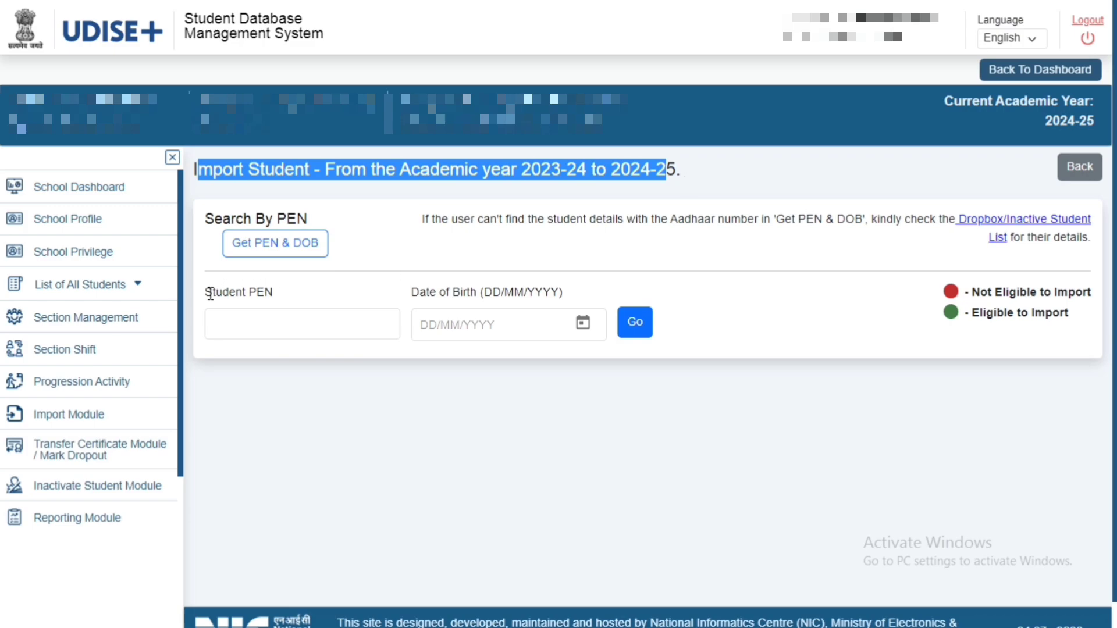
left_click_drag(207, 292, 273, 294)
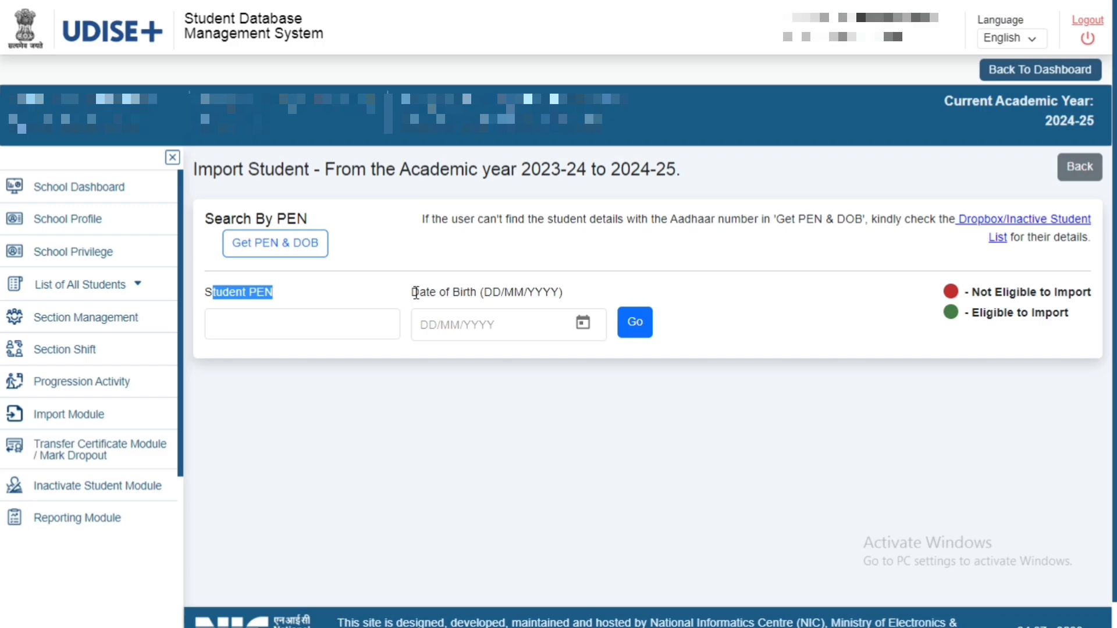
left_click_drag(415, 292, 470, 293)
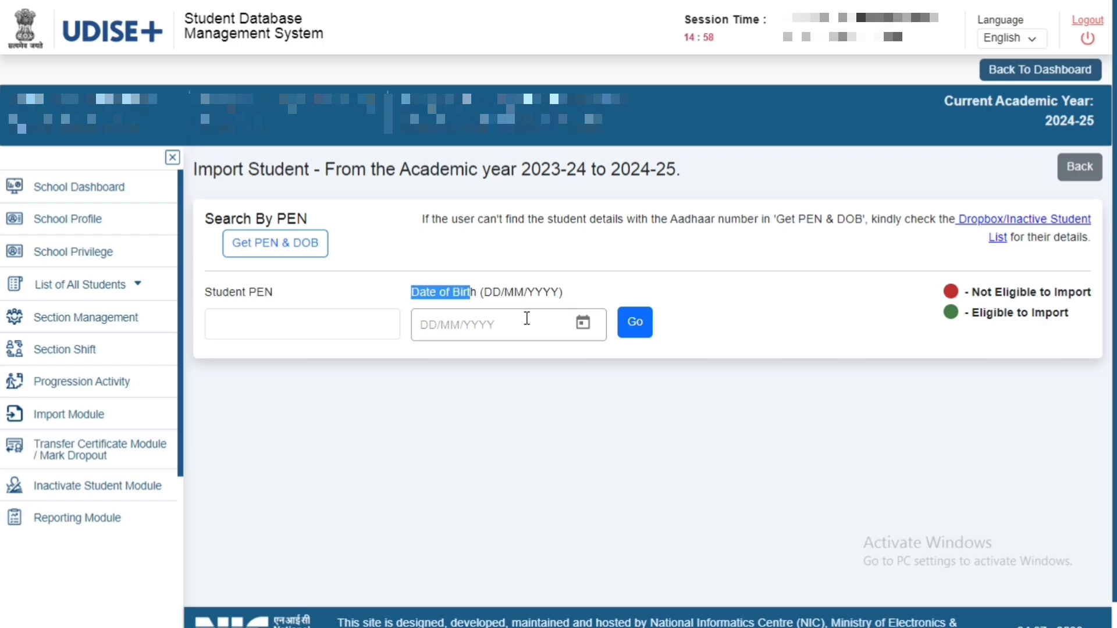
left_click(584, 324)
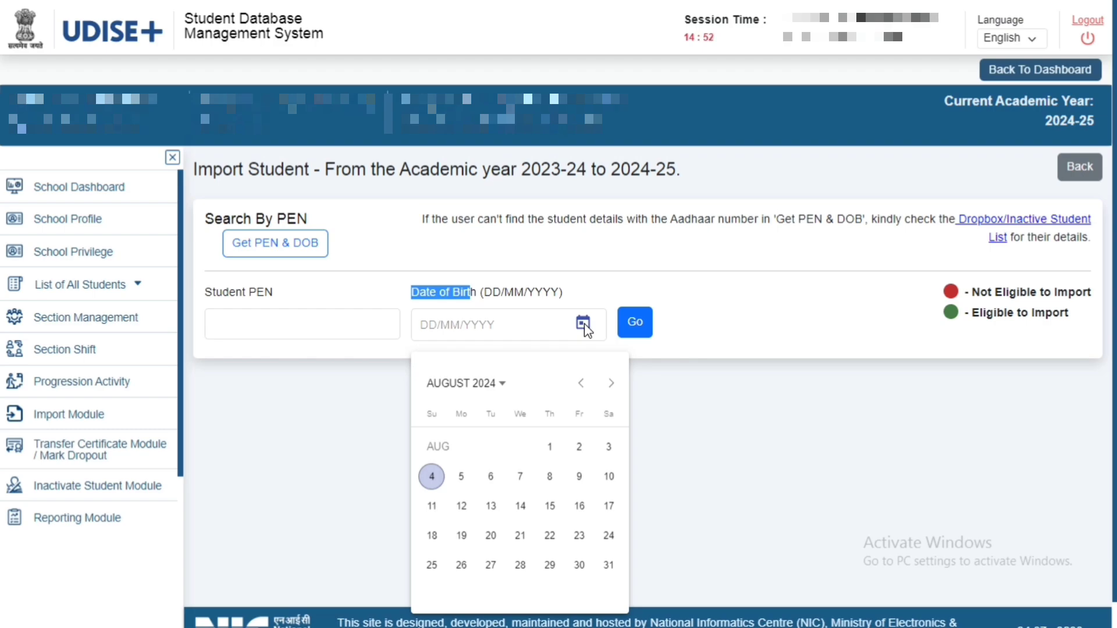
left_click(721, 329)
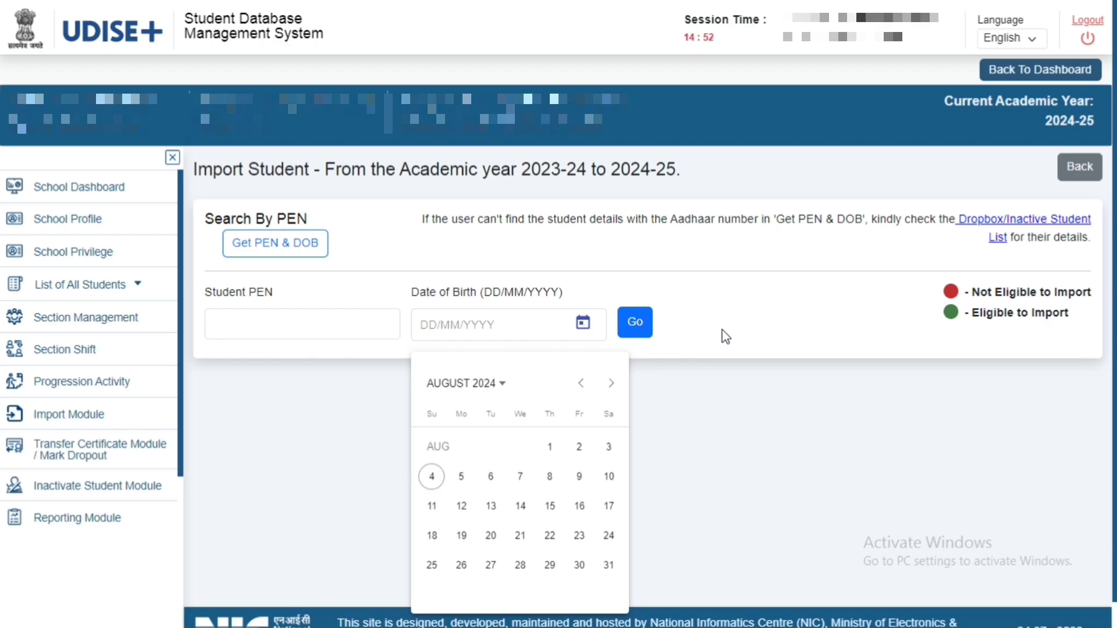
left_click(634, 326)
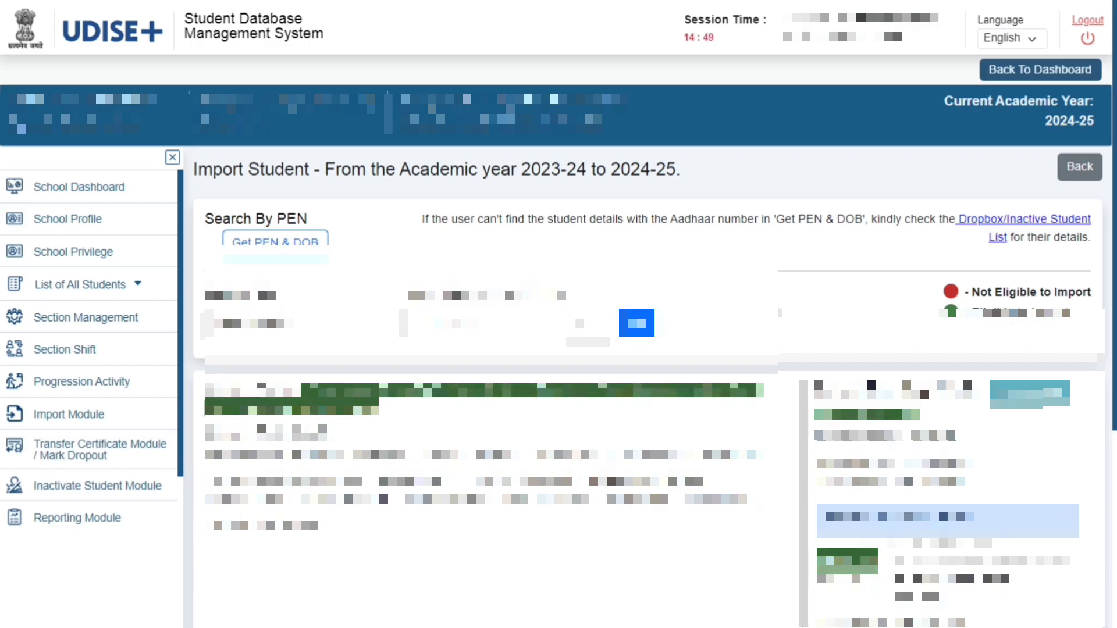
Examine the student's status line and basic details in the import search result.
scroll(199, 205, "down", 3)
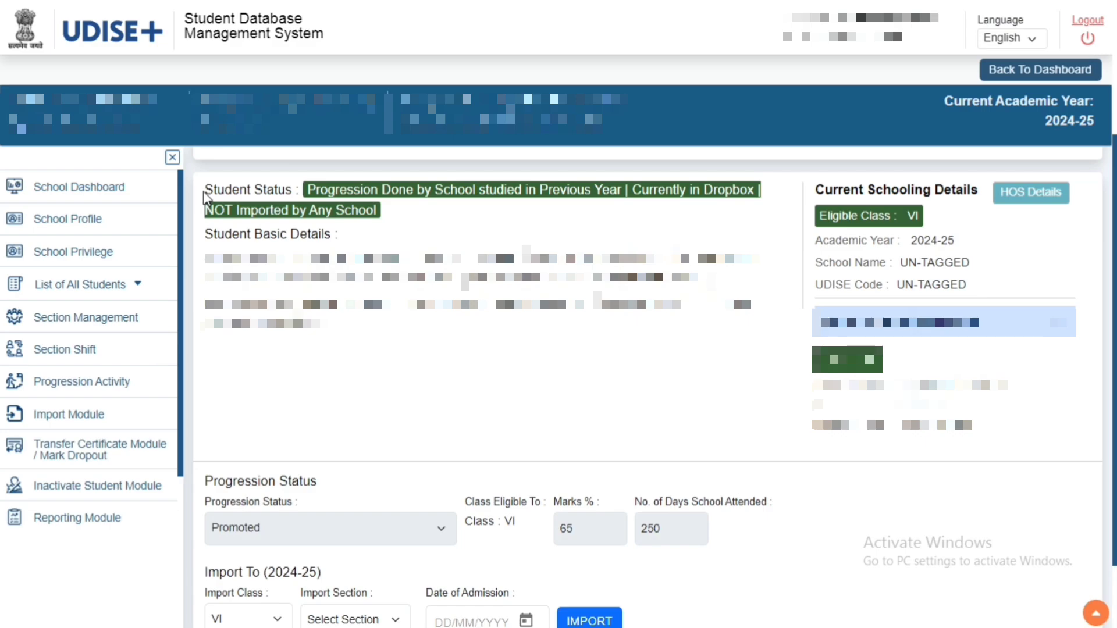
left_click_drag(201, 191, 612, 200)
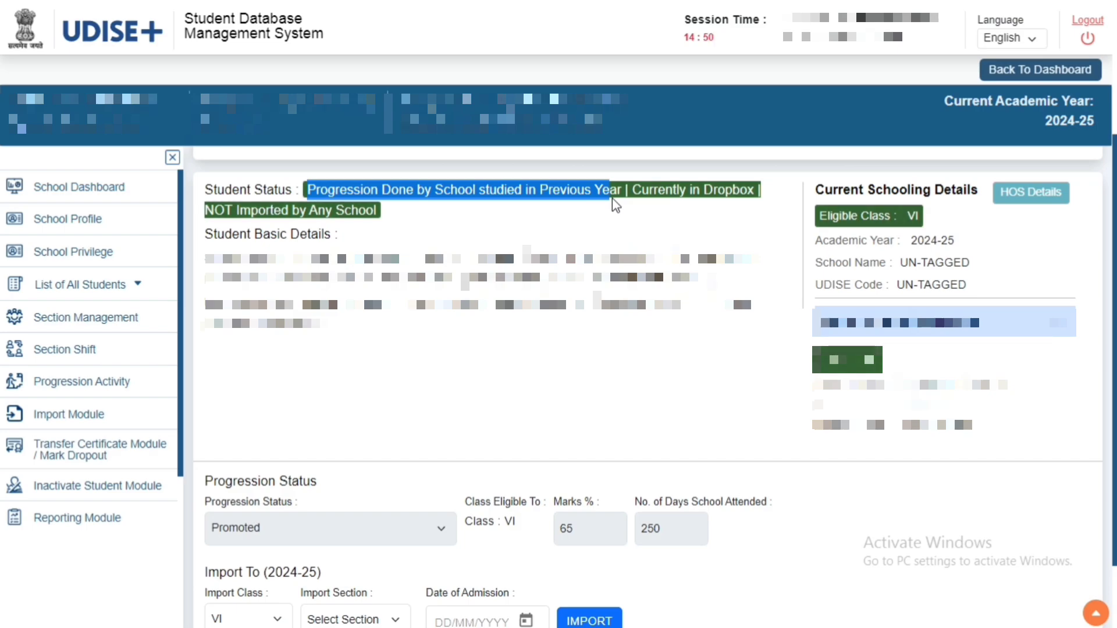
left_click_drag(642, 196, 751, 194)
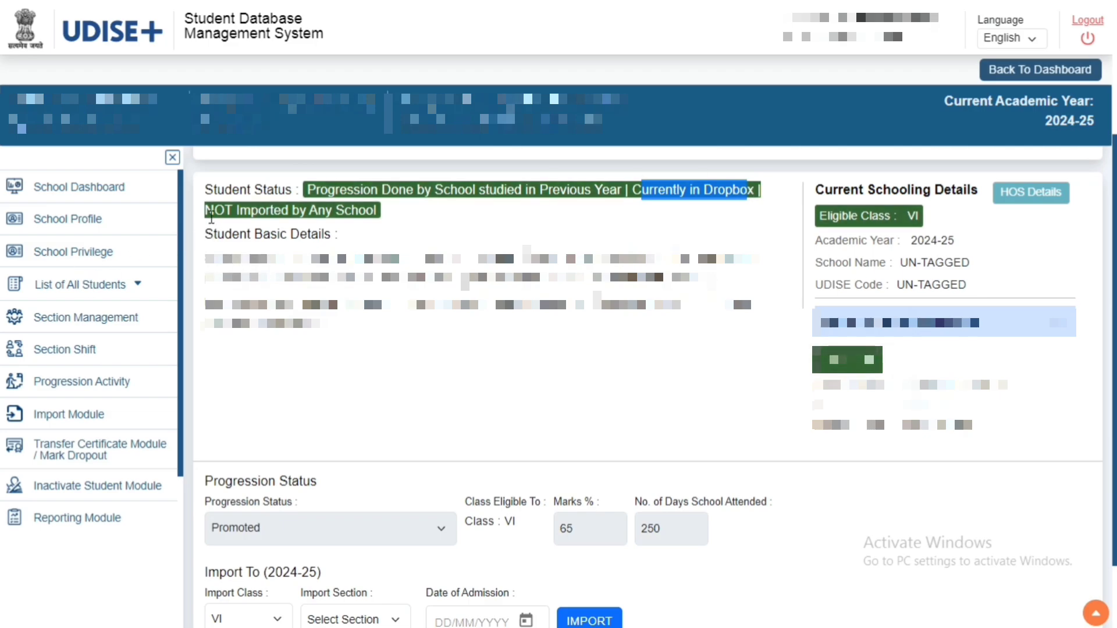
left_click_drag(211, 216, 366, 216)
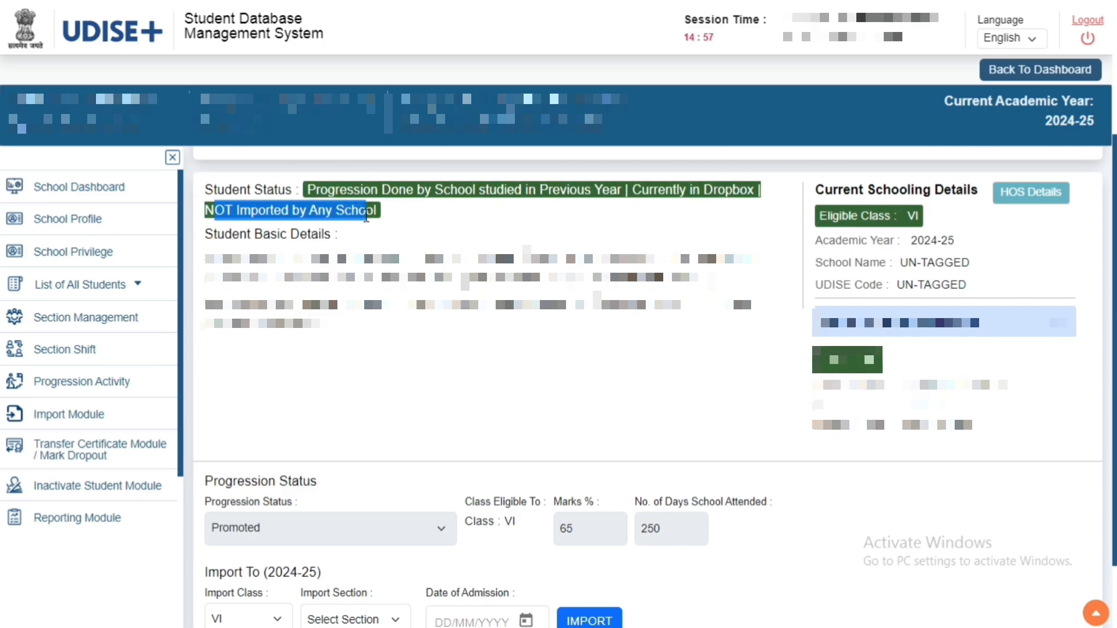
left_click_drag(366, 216, 377, 213)
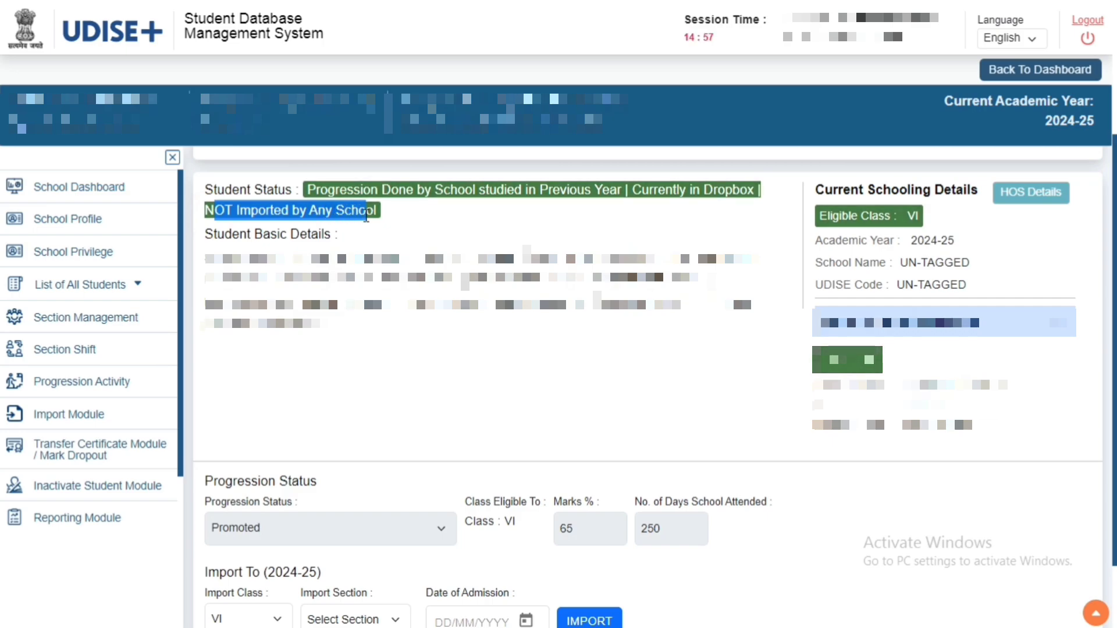
left_click(205, 239)
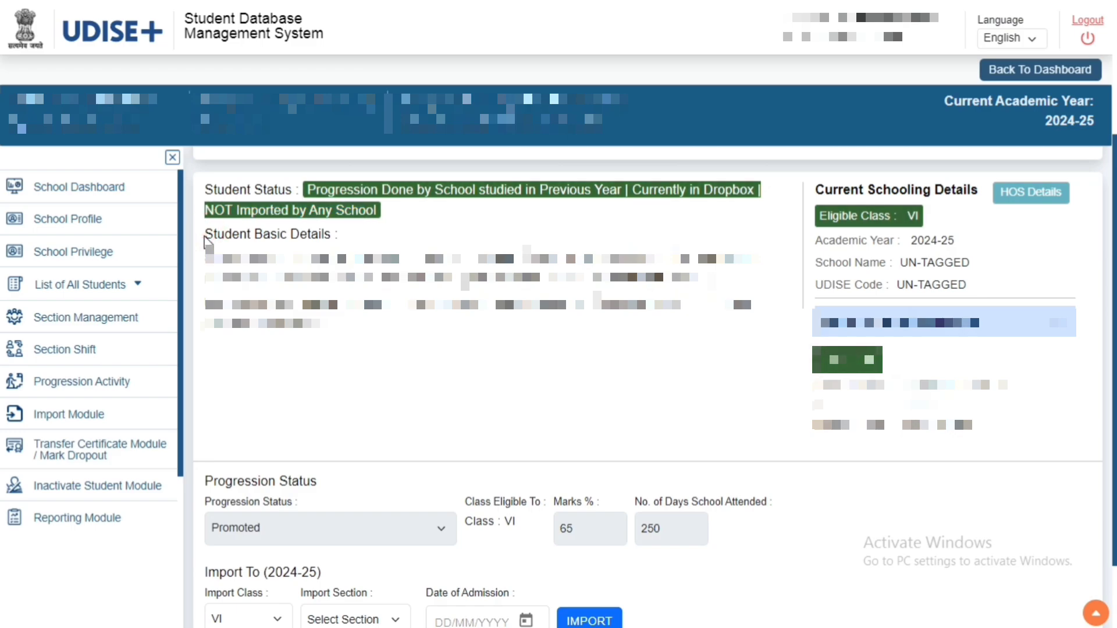
left_click_drag(204, 236, 751, 301)
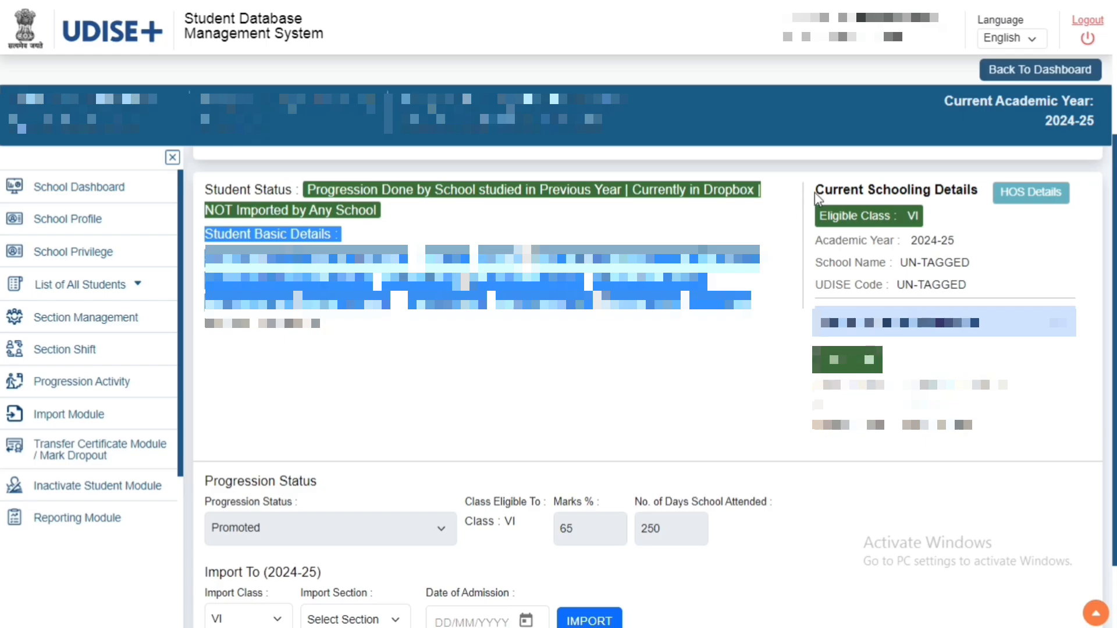
Examine the student's current schooling details, including eligible class, academic year, school name and UDISE code, and the previous schooling details.
left_click_drag(816, 191, 979, 192)
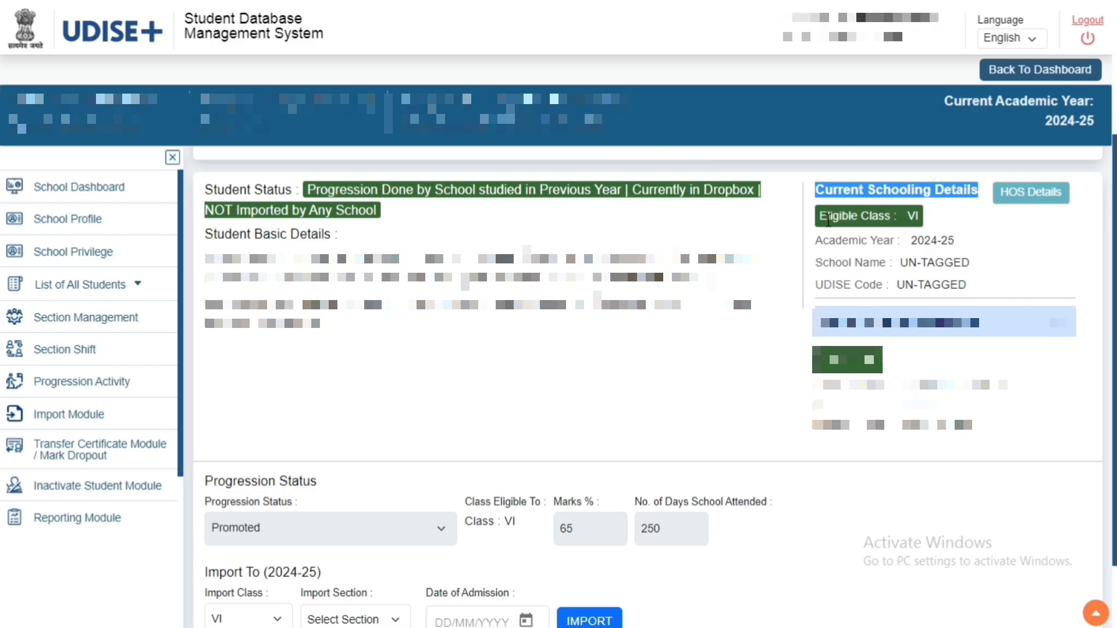
left_click(823, 218)
left_click_drag(839, 218, 882, 217)
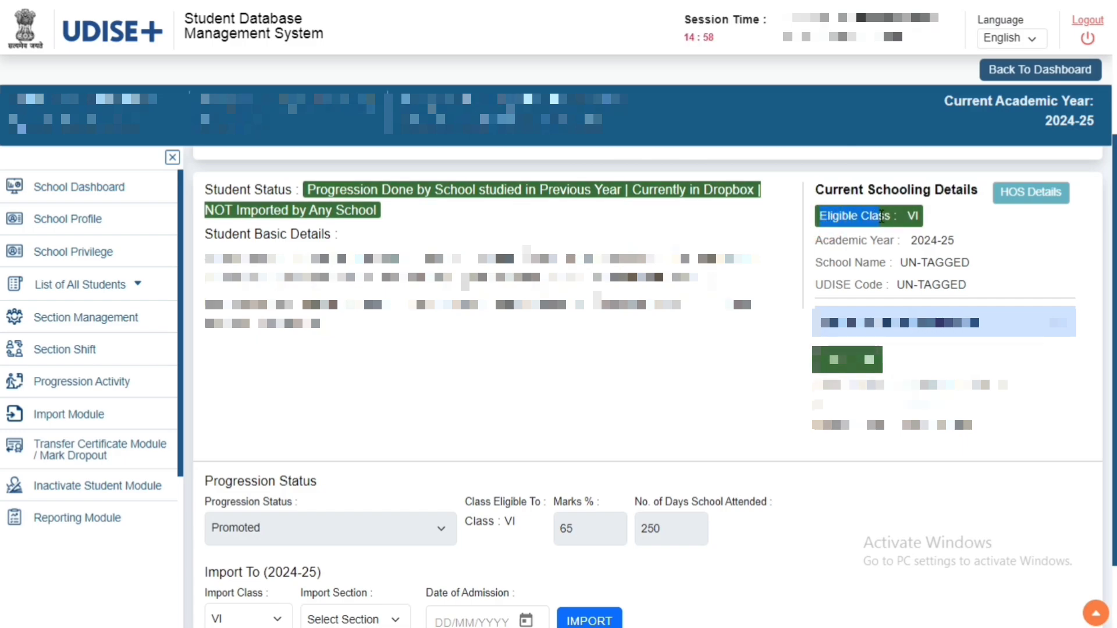
left_click_drag(882, 217, 918, 217)
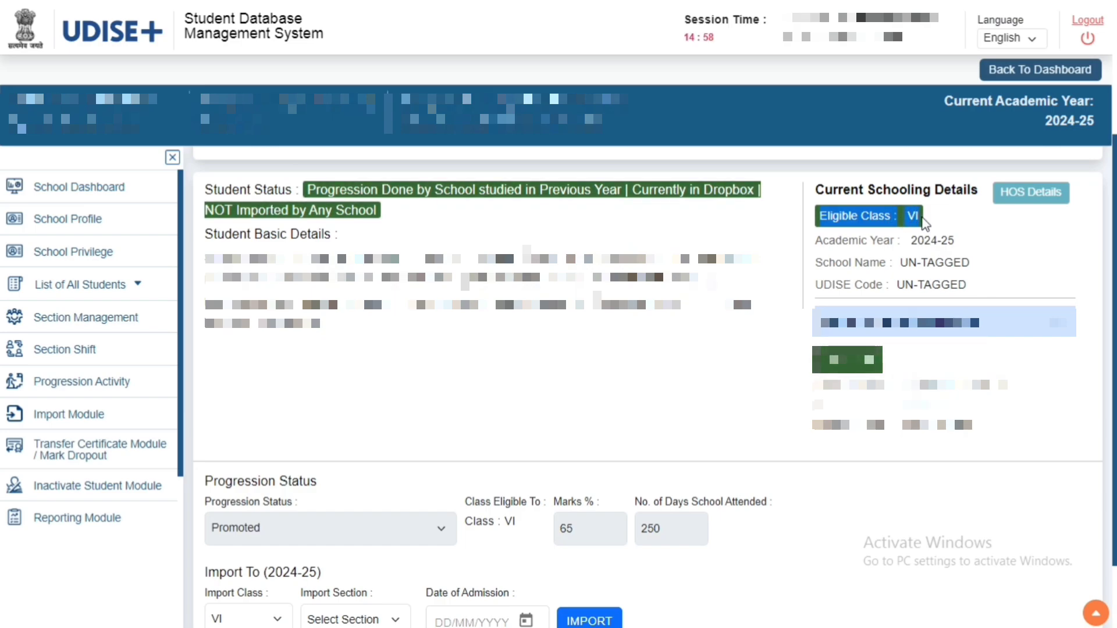
left_click(826, 246)
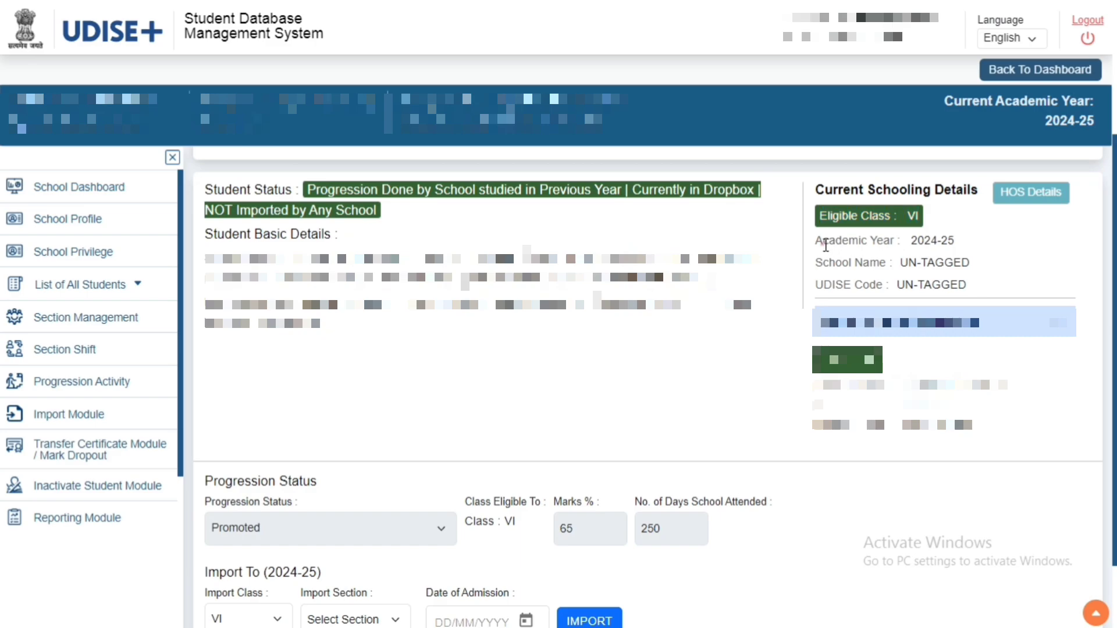
left_click_drag(826, 246, 937, 242)
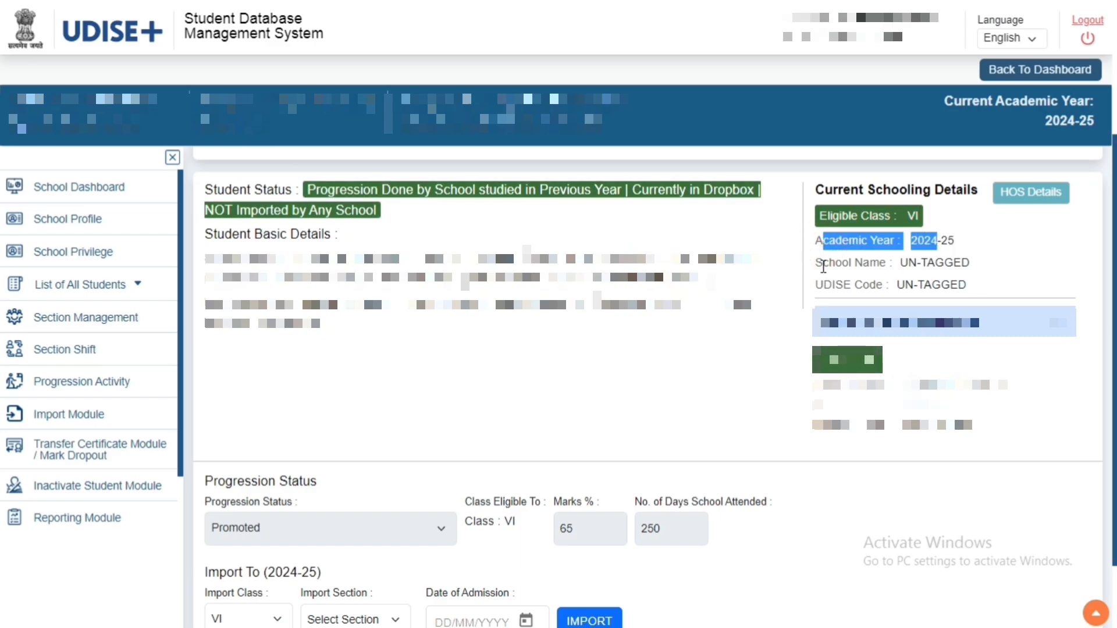
left_click_drag(823, 267, 943, 263)
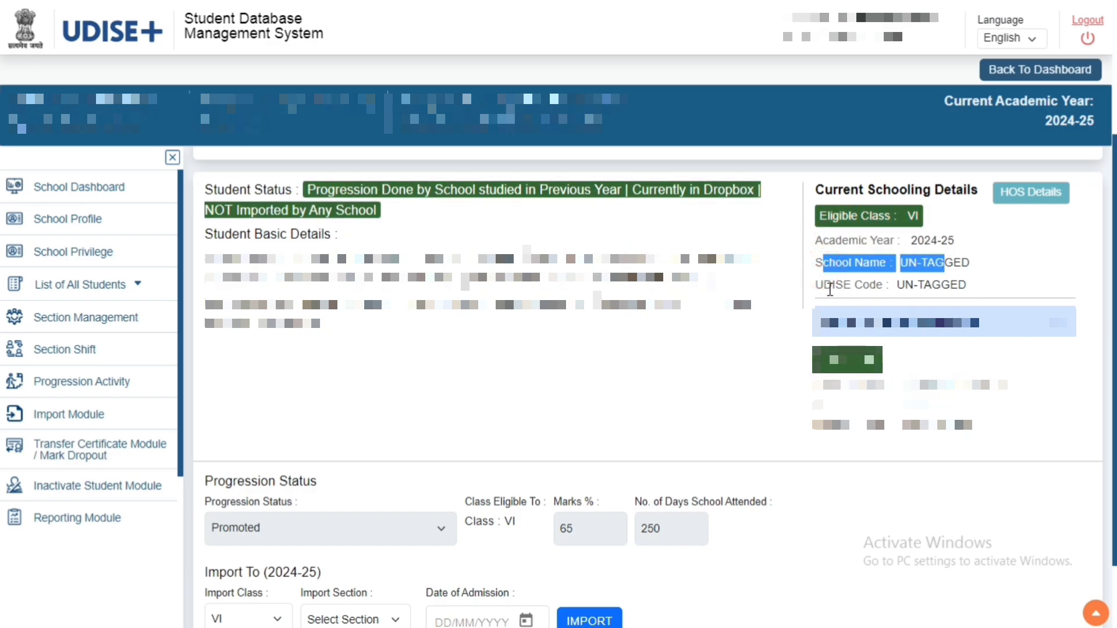
left_click_drag(831, 287, 952, 284)
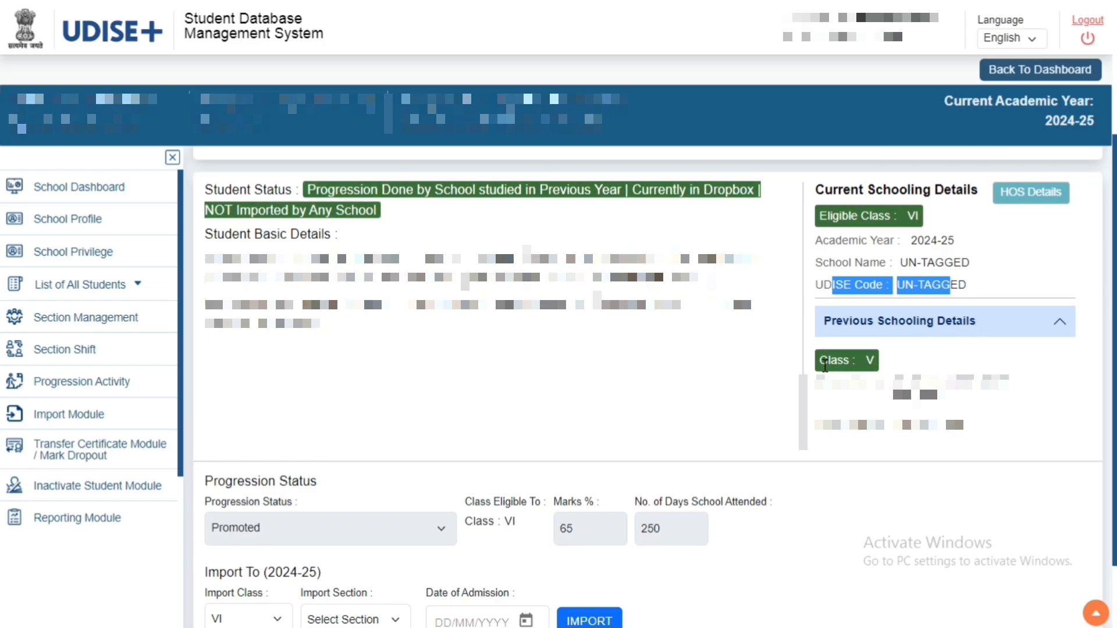
left_click_drag(825, 365, 975, 432)
left_click(915, 400)
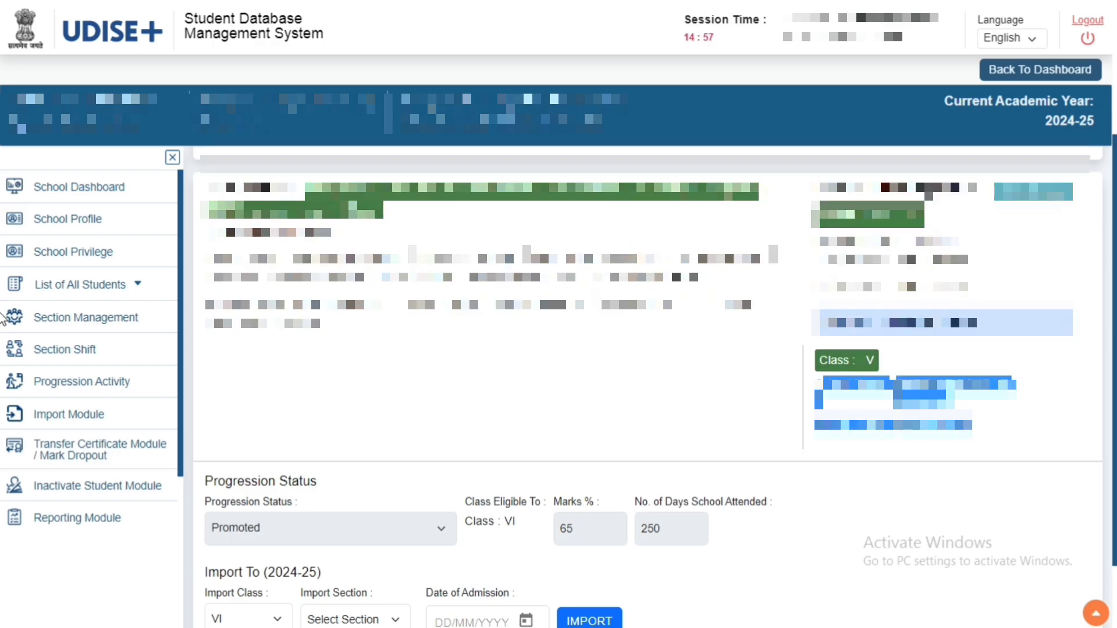
Check the student's progression status, eligible class, marks percentage and number of days attended above the import fields.
scroll(419, 451, "down", 2)
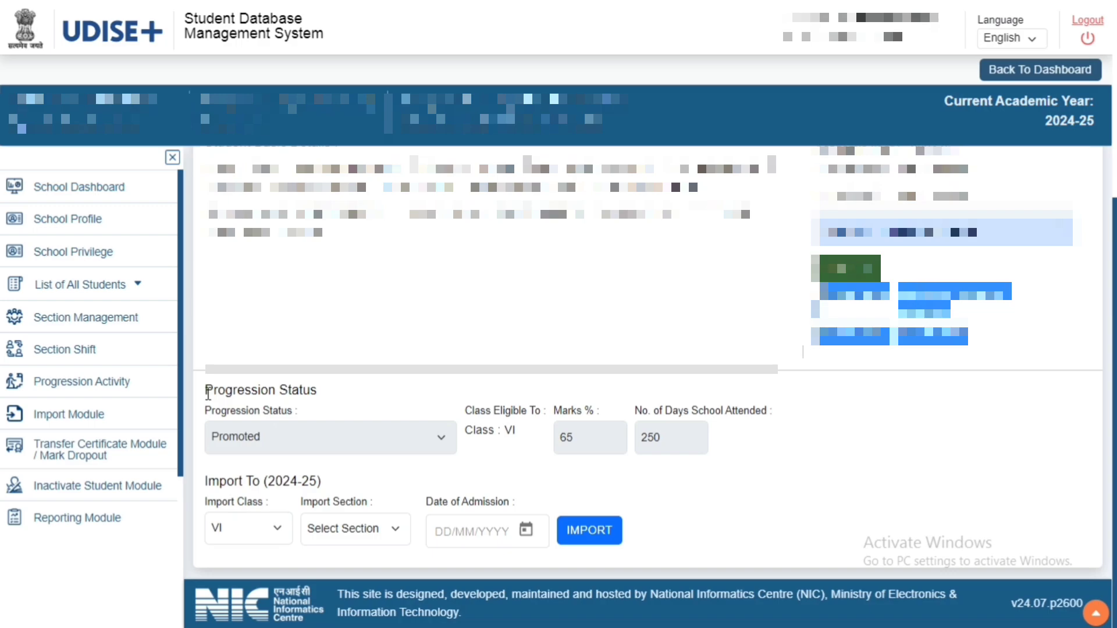
double_click(207, 390)
left_click_drag(281, 390, 314, 389)
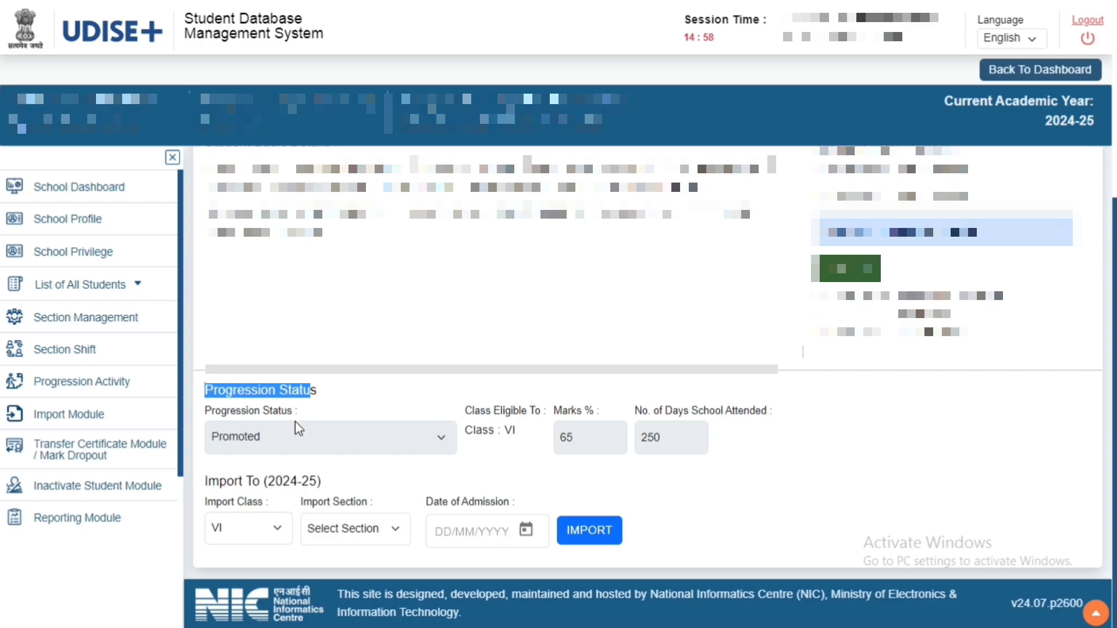
left_click_drag(207, 410, 287, 412)
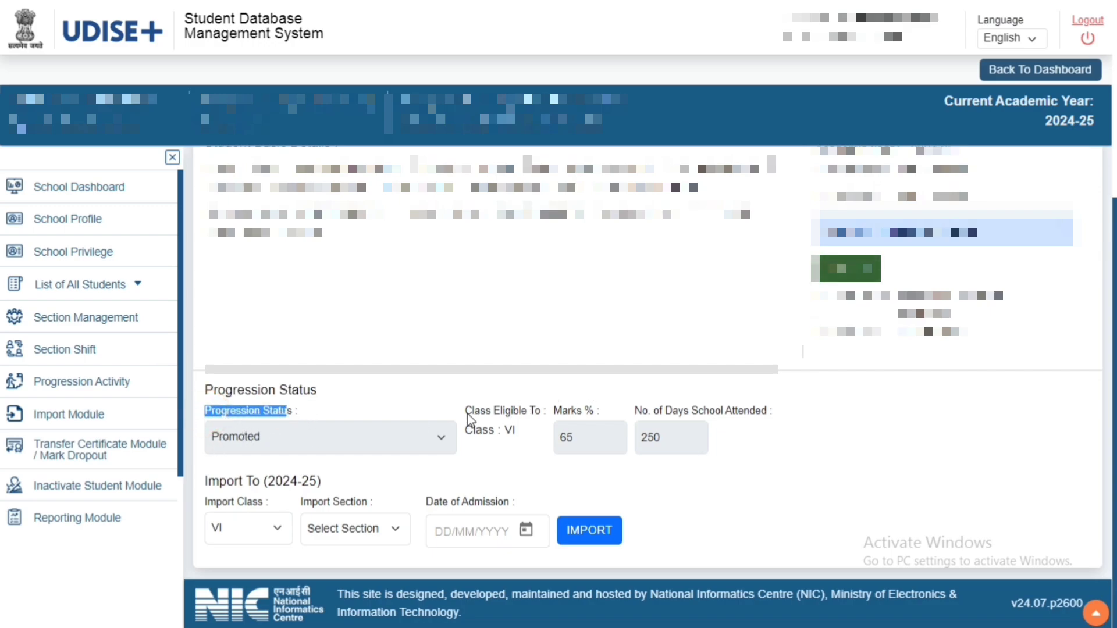
left_click_drag(466, 412, 537, 410)
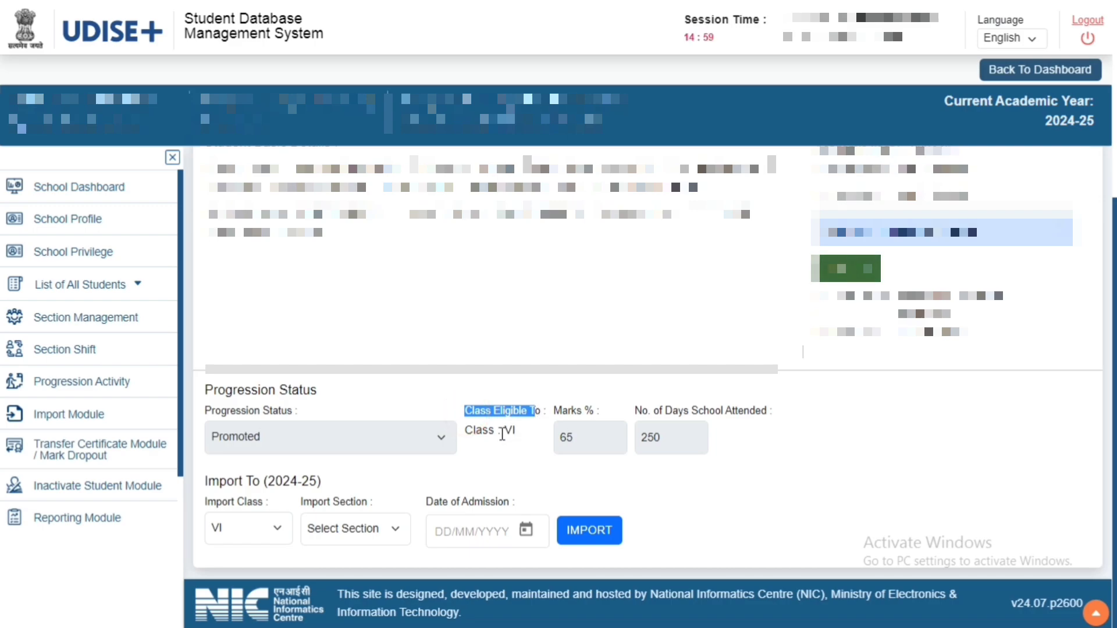
left_click_drag(466, 432, 588, 447)
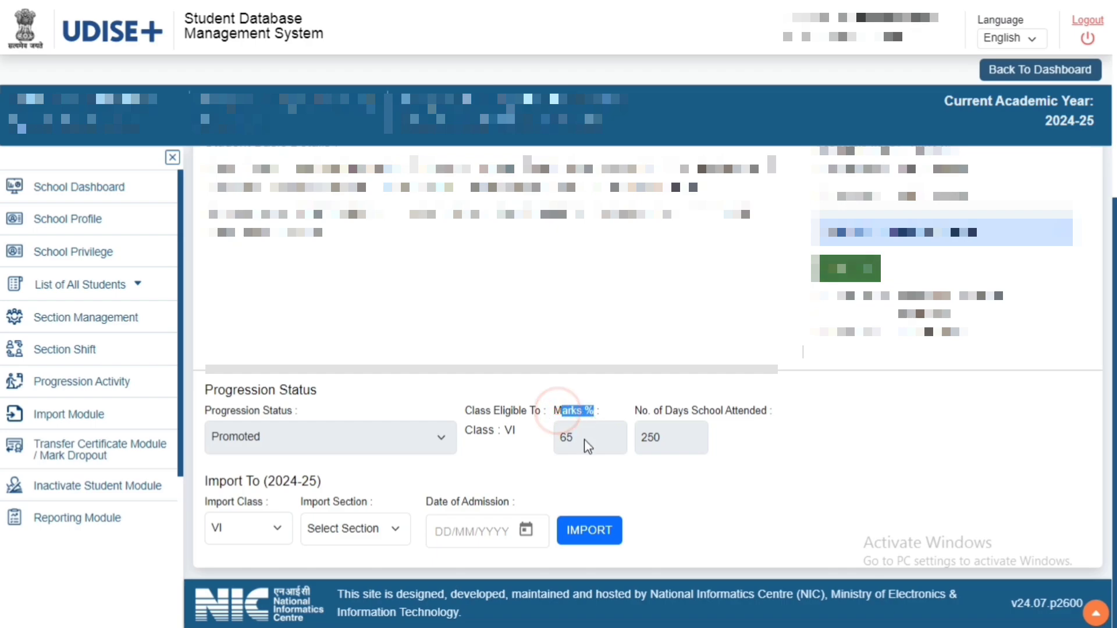
left_click_drag(637, 411, 760, 419)
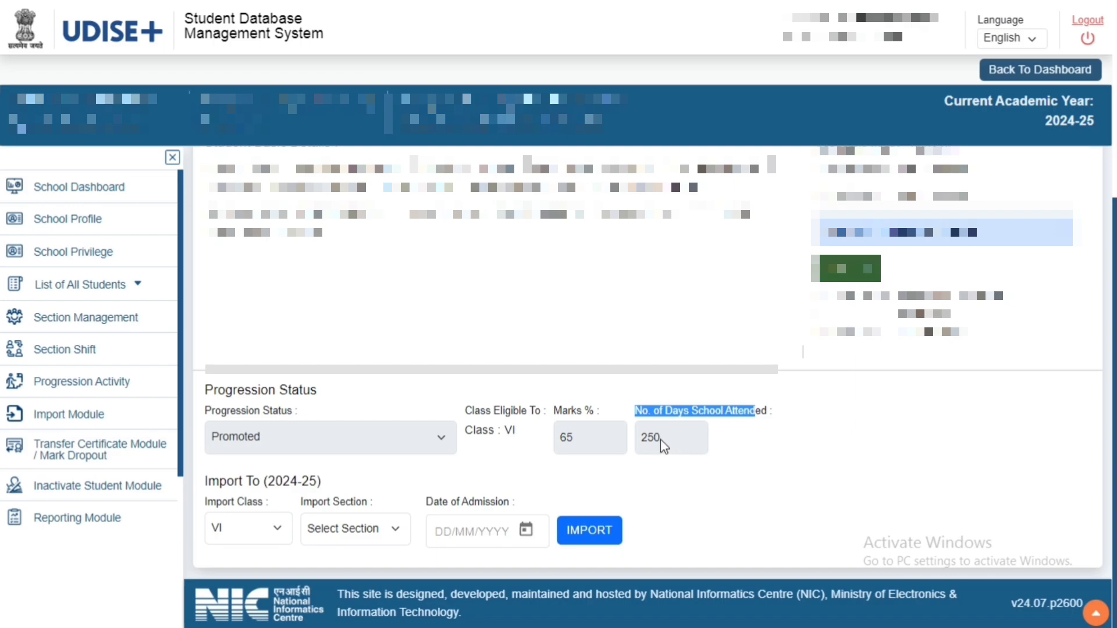
Set the import section to A and the date of admission to 01/04/2024 for the 2024-25 import.
left_click(208, 483)
left_click_drag(208, 483, 322, 484)
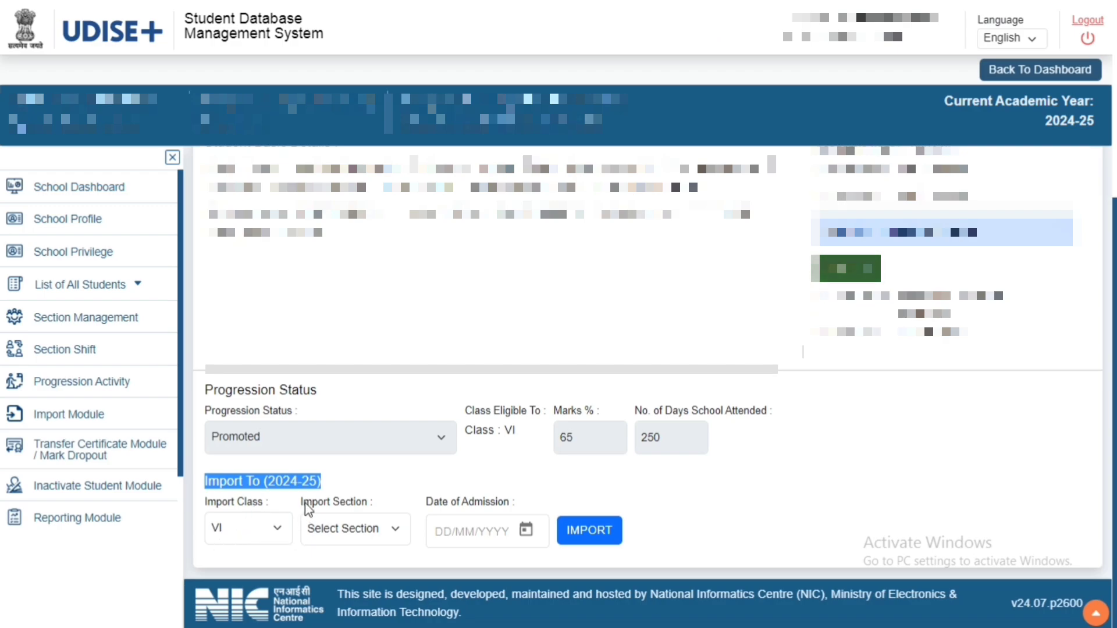
left_click_drag(304, 504, 379, 506)
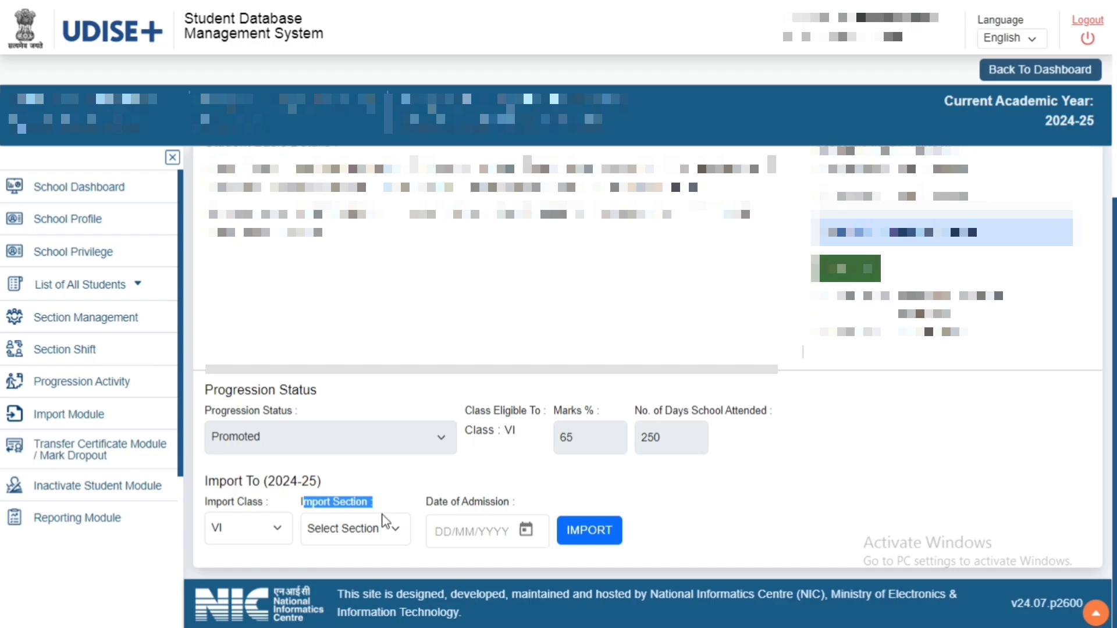
left_click(386, 531)
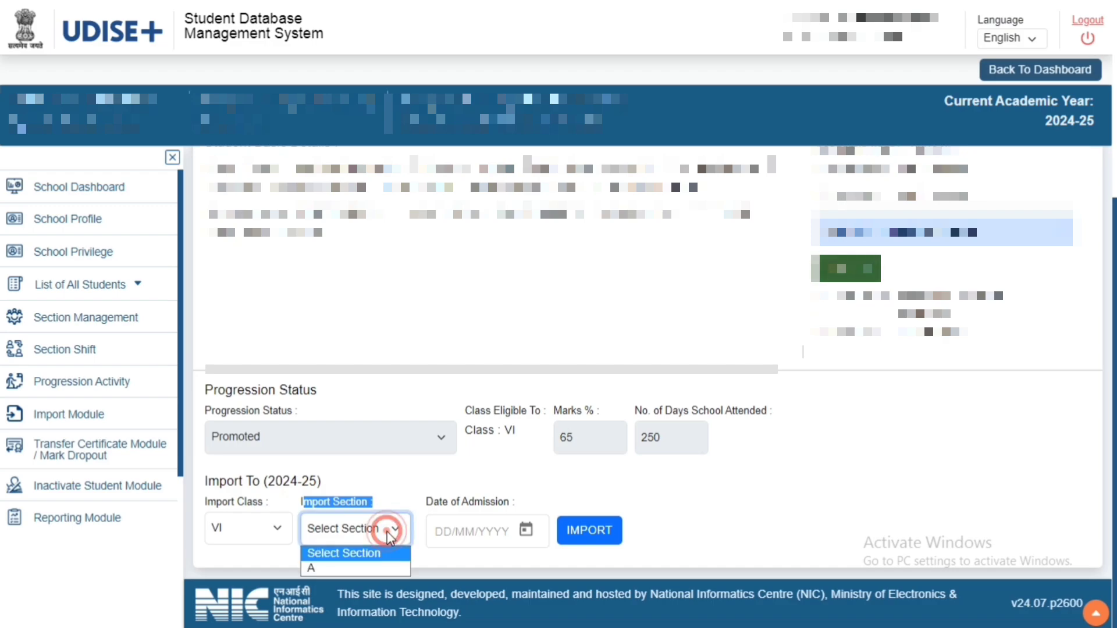
left_click(375, 569)
left_click_drag(428, 501, 504, 502)
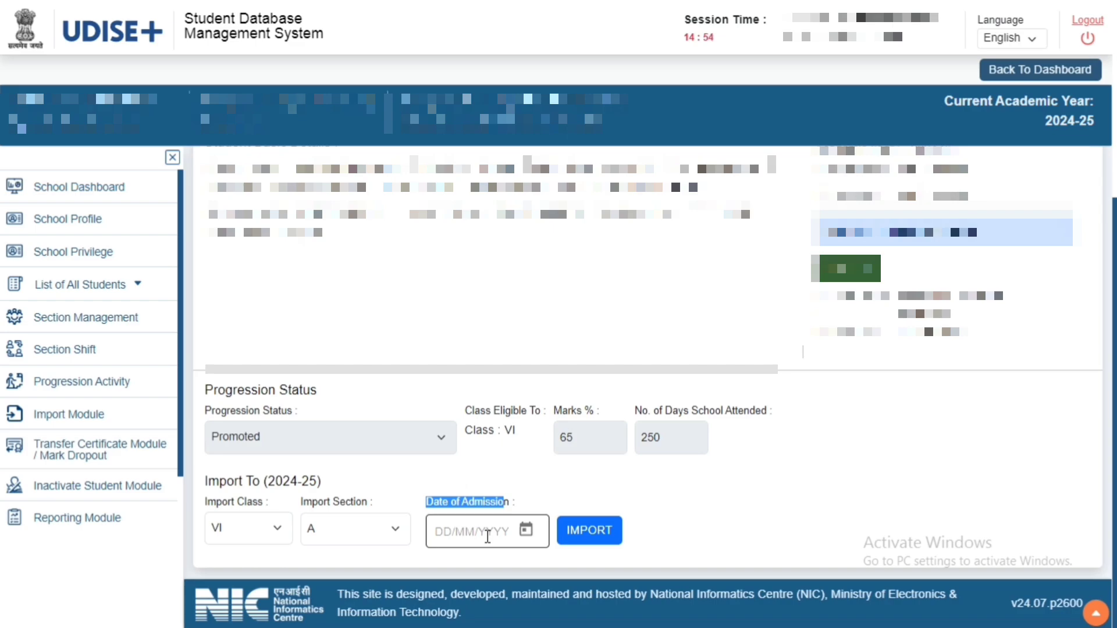
left_click(525, 530)
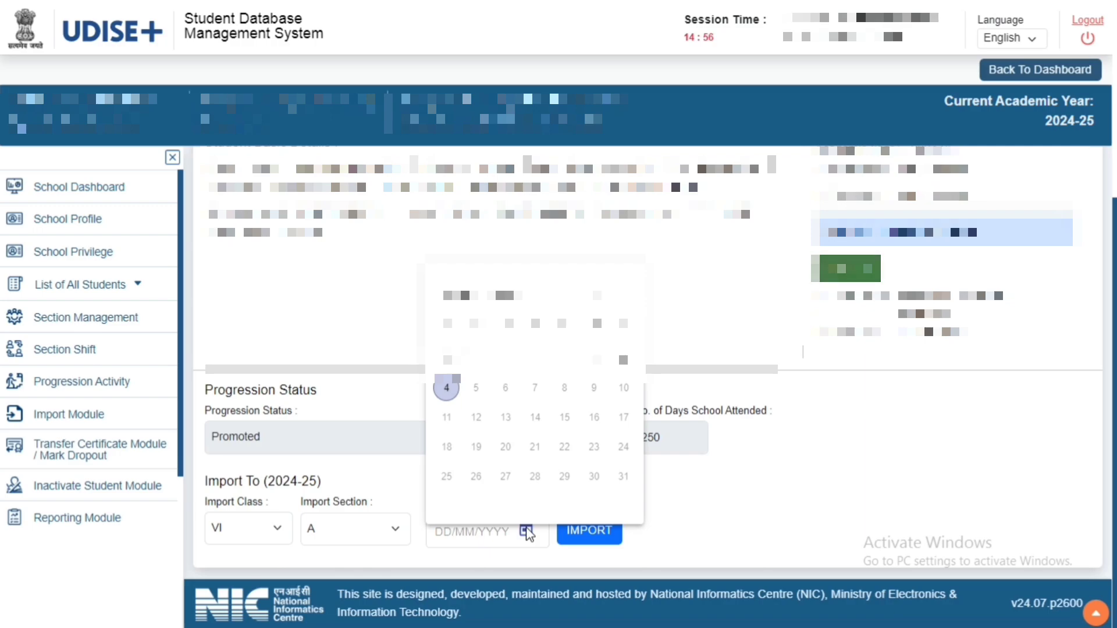
left_click(812, 496)
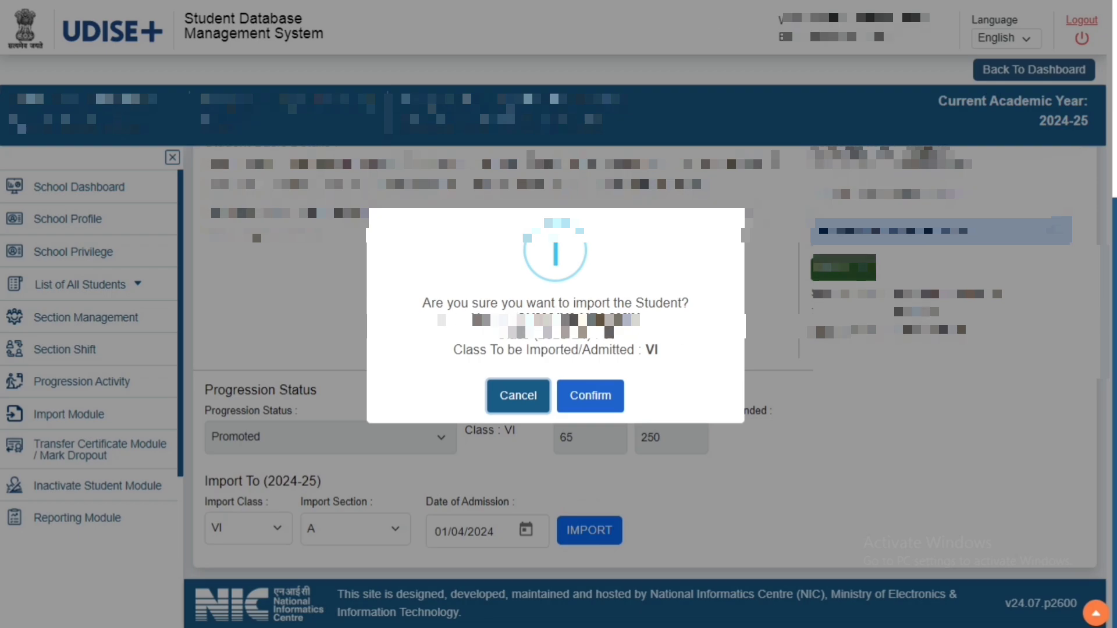
Check the student and class in the import confirmation, confirm the import into class VI and dismiss the resulting message.
left_click_drag(427, 307, 678, 307)
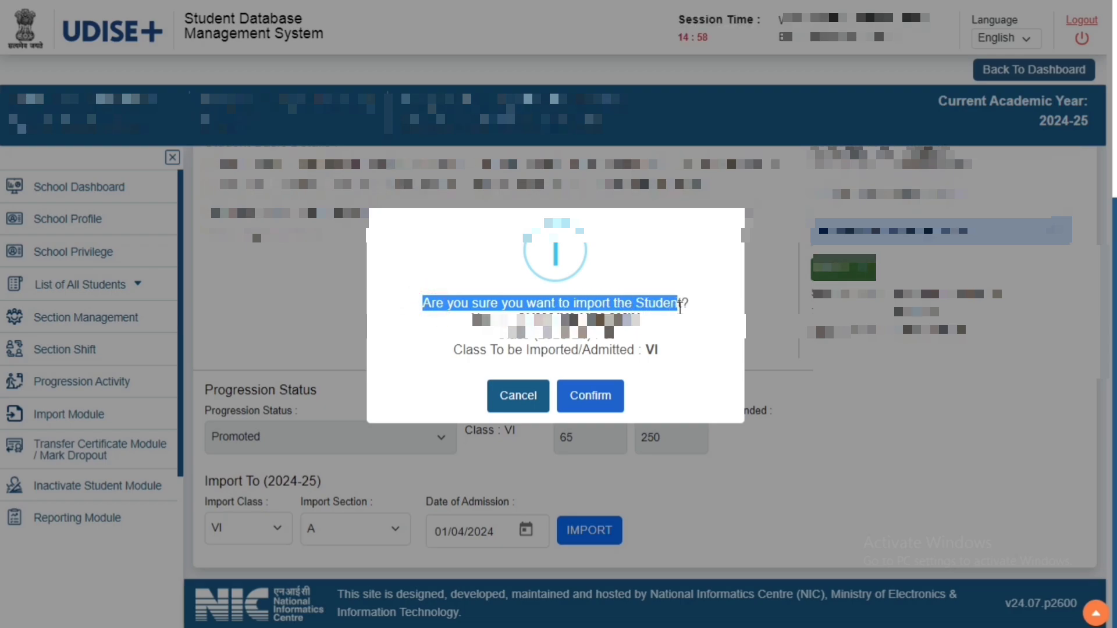
left_click_drag(474, 317, 661, 351)
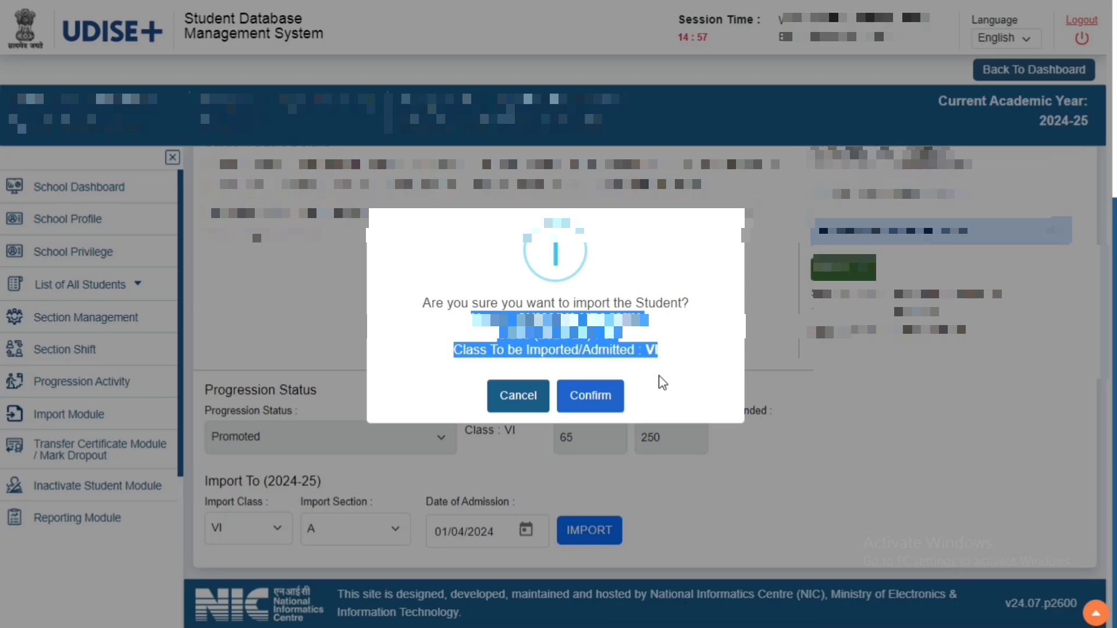
left_click(600, 401)
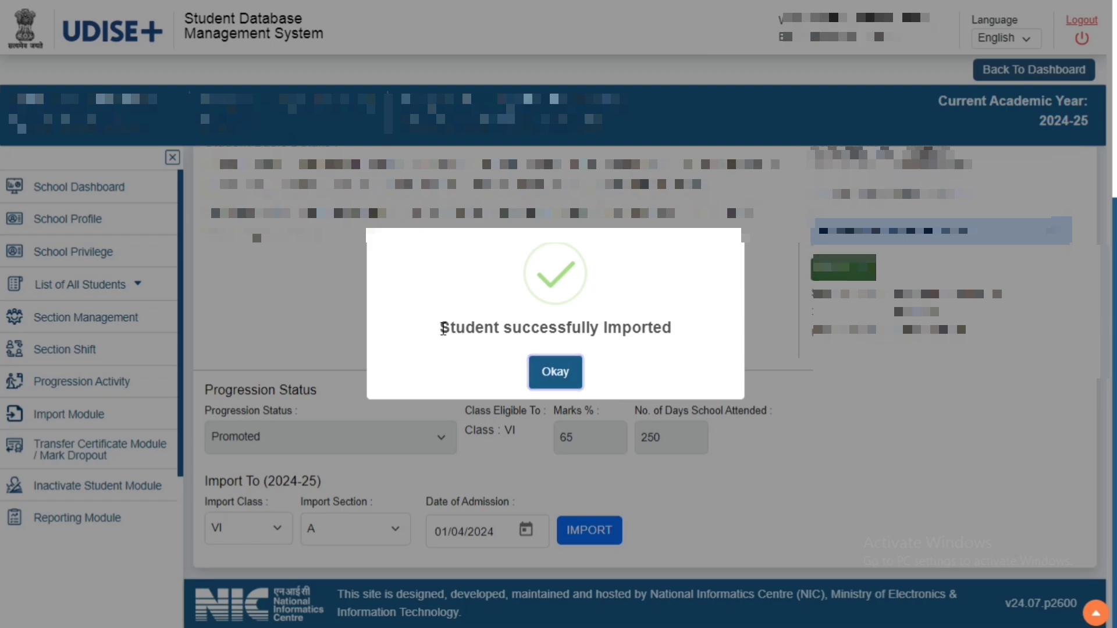
left_click_drag(442, 329, 686, 346)
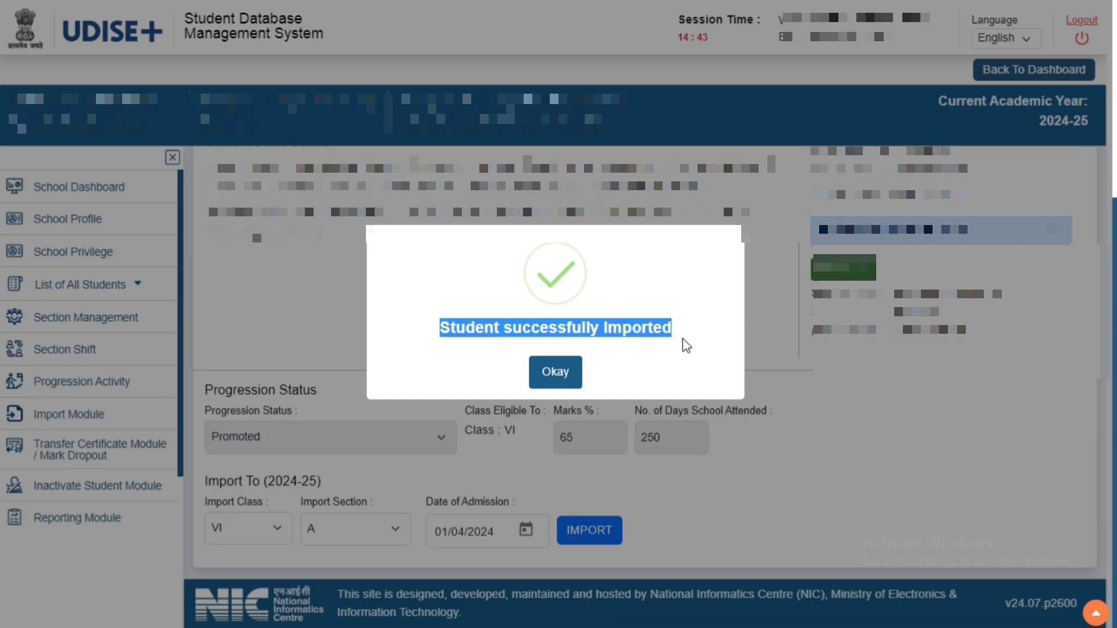
left_click(562, 373)
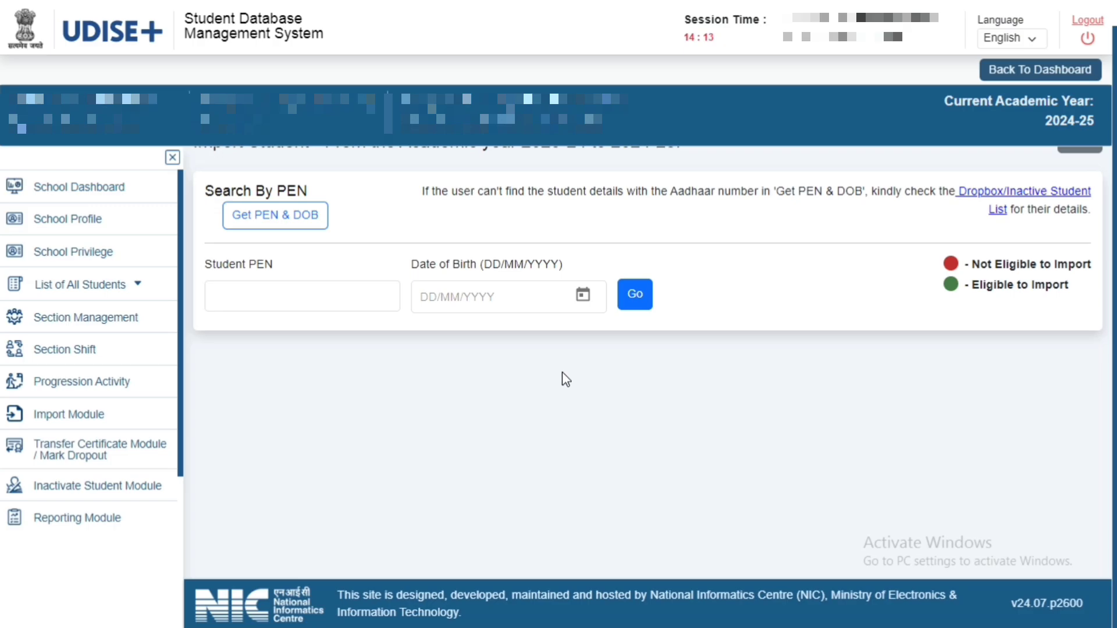
Return to the school dashboard and open the class VI student list for viewing and management.
left_click(115, 192)
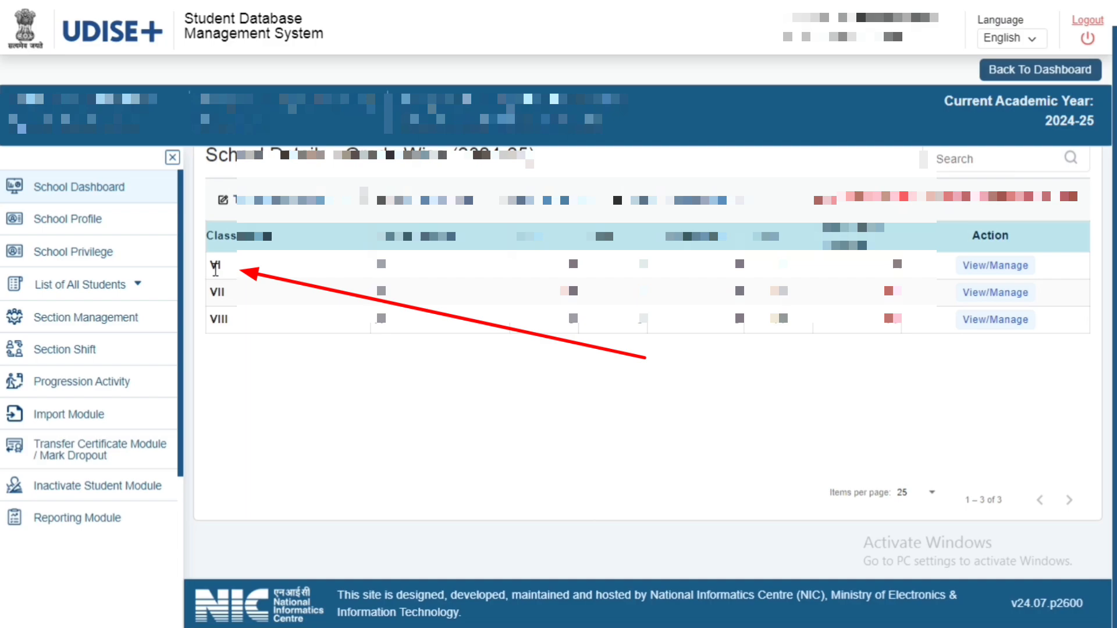
left_click(1009, 270)
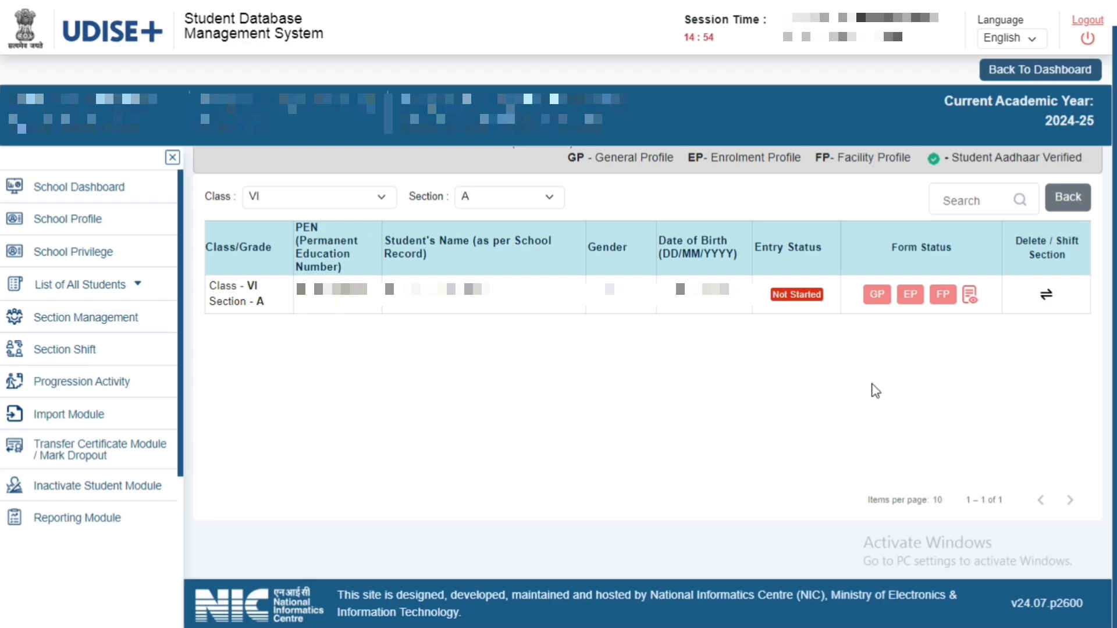